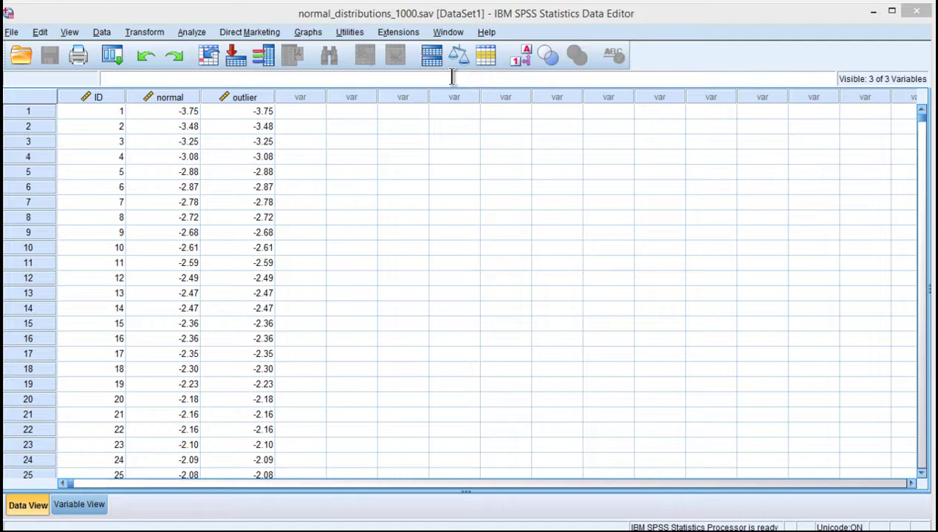
Step: Inspect values in the normal column, jumping to the last case (row 1000) and stepping back up
{"action": "left_click", "coordinate": [174, 111]}
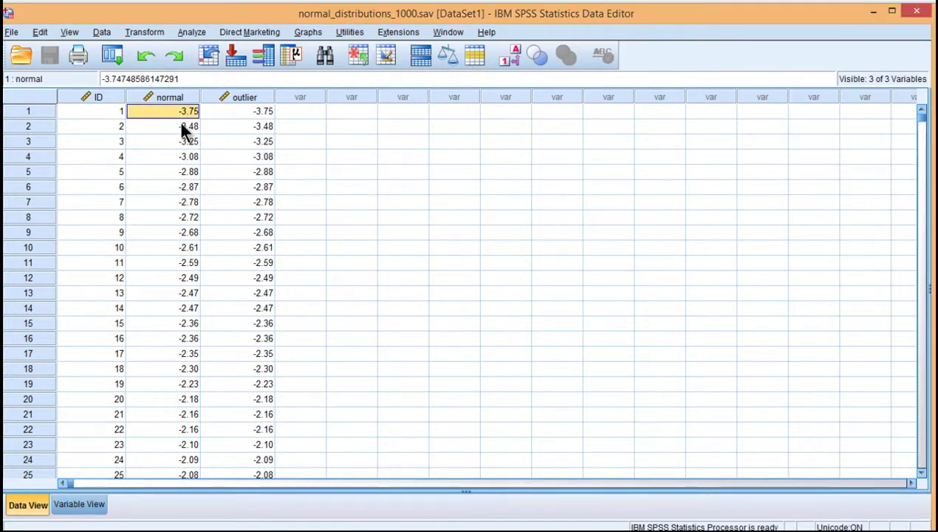
{"action": "left_click", "coordinate": [169, 98]}
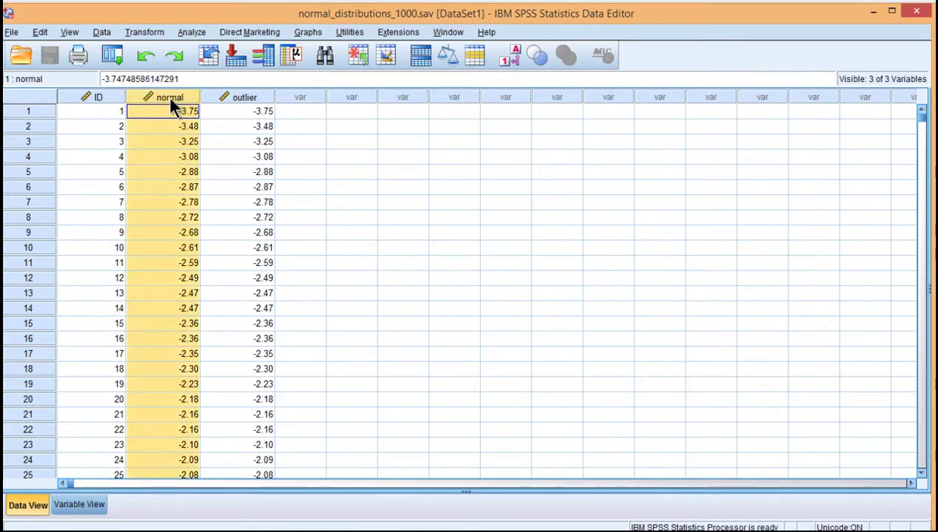
{"action": "left_click", "coordinate": [168, 145]}
{"action": "left_click", "coordinate": [175, 110]}
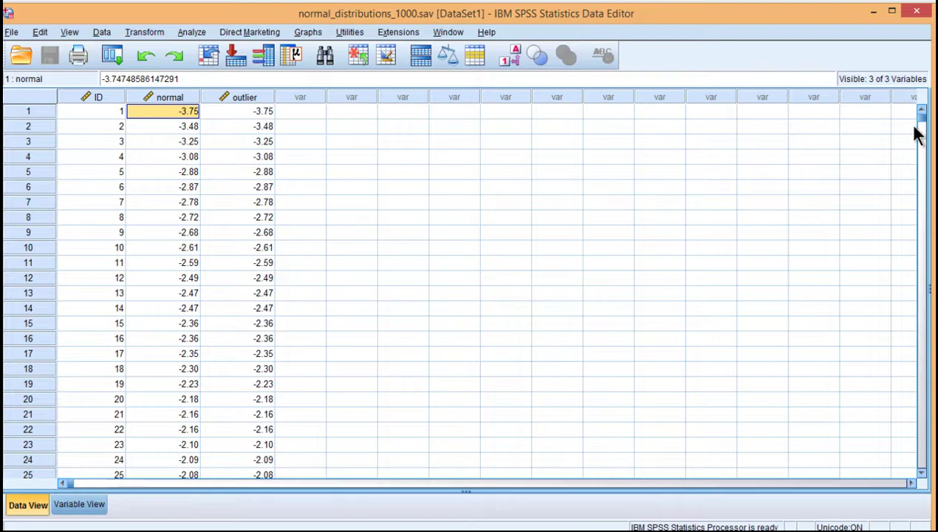
{"action": "left_click_drag", "start_coordinate": [921, 126], "coordinate": [890, 469]}
{"action": "scroll", "coordinate": [534, 383], "scroll_direction": "down", "scroll_amount": 10}
{"action": "key", "text": "ctrl+Down"}
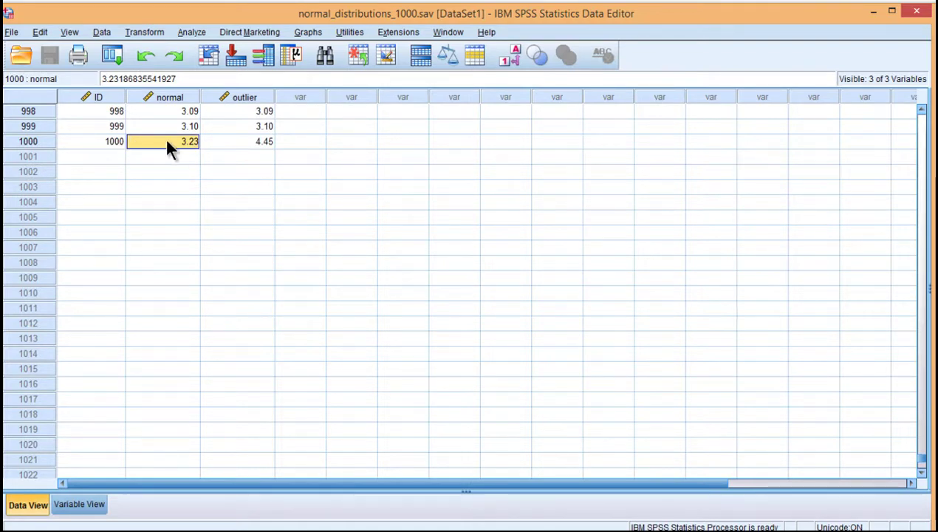
{"action": "key", "text": "Up"}
{"action": "key", "text": "Up"}
{"action": "key", "text": "Up"}
{"action": "key", "text": "Up"}
{"action": "key", "text": "Up"}
{"action": "key", "text": "Up"}
{"action": "key", "text": "Up"}
{"action": "key", "text": "Up"}
{"action": "key", "text": "Up"}
{"action": "key", "text": "Up"}
{"action": "key", "text": "Up"}
{"action": "key", "text": "Up"}
{"action": "key", "text": "Up"}
{"action": "key", "text": "Up"}
{"action": "key", "text": "Up"}
{"action": "key", "text": "Up"}
{"action": "key", "text": "Up"}
{"action": "key", "text": "Up"}
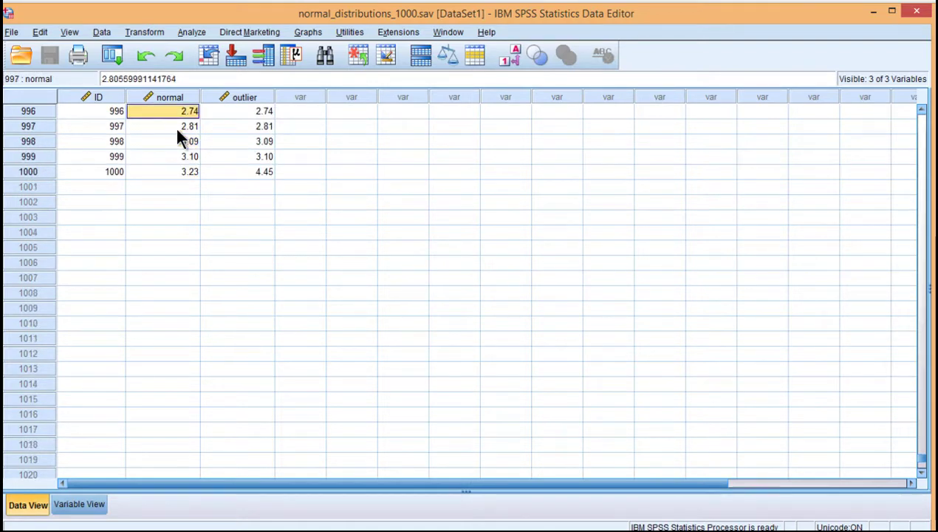
{"action": "key", "text": "Up"}
{"action": "key", "text": "Up"}
{"action": "key", "text": "Up"}
{"action": "key", "text": "Up"}
{"action": "key", "text": "Up"}
{"action": "key", "text": "Up"}
{"action": "key", "text": "Up"}
{"action": "key", "text": "Up"}
{"action": "key", "text": "Up"}
{"action": "key", "text": "Up"}
{"action": "key", "text": "Up"}
{"action": "key", "text": "Up"}
{"action": "key", "text": "Up"}
{"action": "key", "text": "Up"}
{"action": "key", "text": "Up"}
{"action": "key", "text": "Up"}
{"action": "key", "text": "Up"}
{"action": "key", "text": "Up"}
{"action": "key", "text": "Up"}
{"action": "key", "text": "Up"}
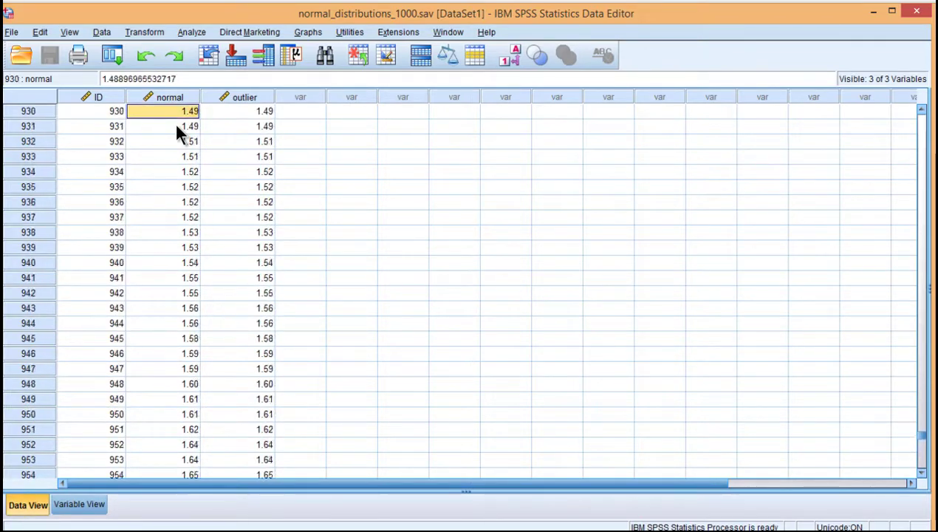
{"action": "key", "text": "Up"}
{"action": "key", "text": "Up"}
{"action": "key", "text": "Up"}
{"action": "key", "text": "Up"}
{"action": "key", "text": "Up"}
{"action": "key", "text": "Up"}
{"action": "key", "text": "Up"}
{"action": "key", "text": "Up"}
{"action": "key", "text": "Up"}
{"action": "key", "text": "Up"}
{"action": "key", "text": "Up"}
{"action": "key", "text": "Up"}
{"action": "key", "text": "Up"}
{"action": "key", "text": "Up"}
{"action": "key", "text": "Up"}
{"action": "key", "text": "Up"}
{"action": "key", "text": "Up"}
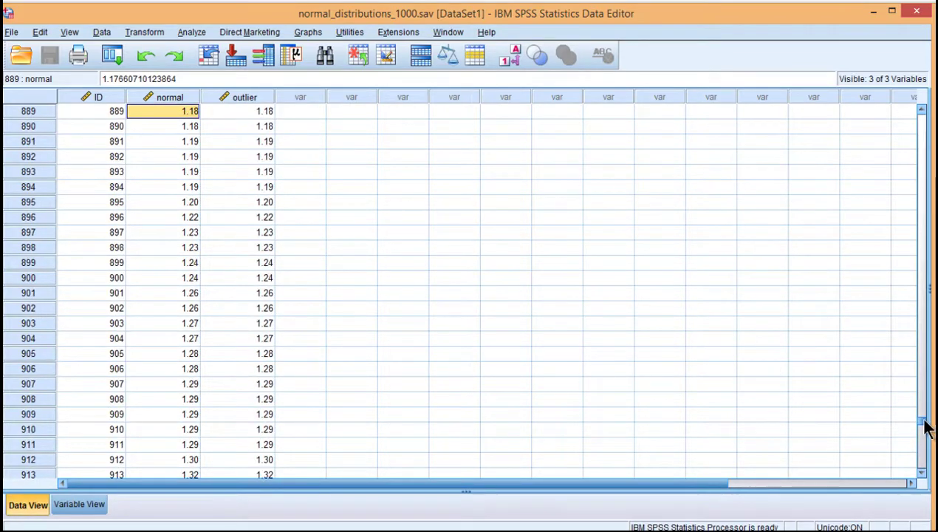
{"action": "left_click_drag", "start_coordinate": [921, 423], "coordinate": [906, 98]}
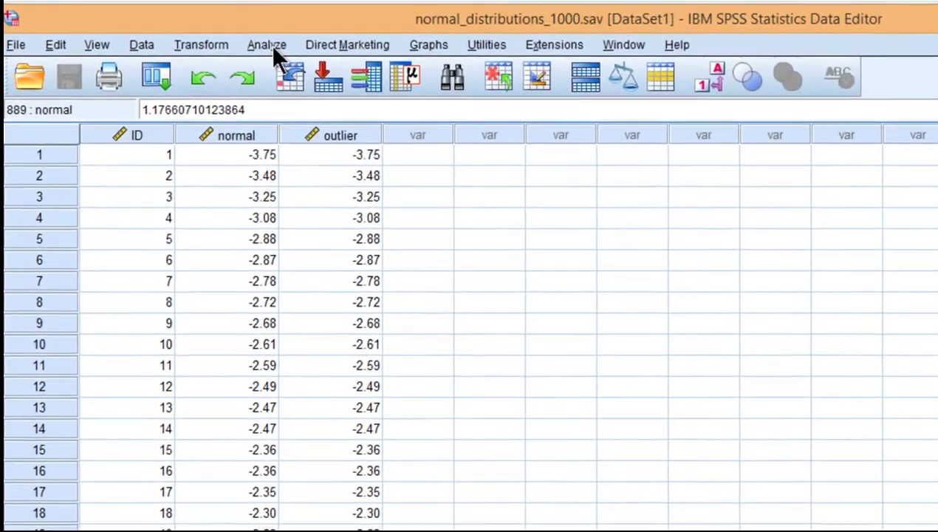
Step: Open the Explore dialog from Analyze > Descriptive Statistics, reposition it, then close it
{"action": "left_click", "coordinate": [191, 33]}
{"action": "mouse_move", "coordinate": [227, 73]}
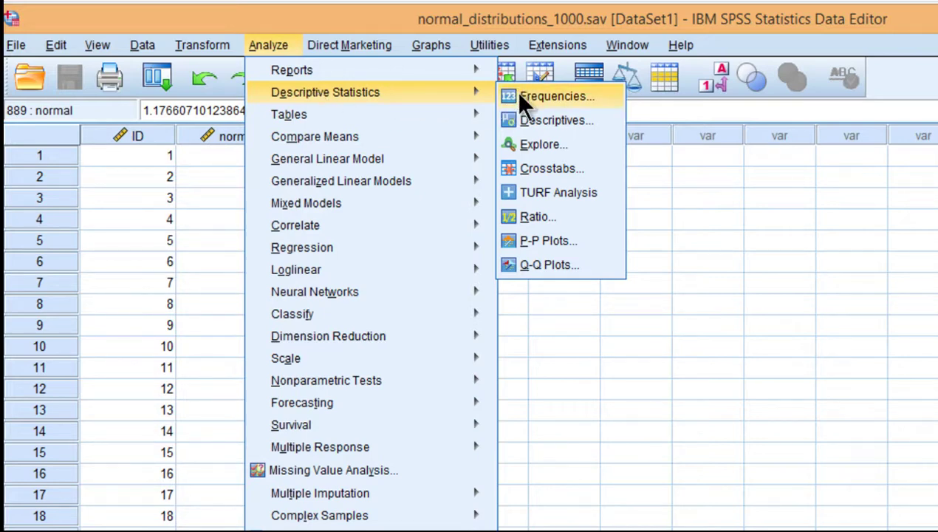
{"action": "left_click", "coordinate": [529, 145]}
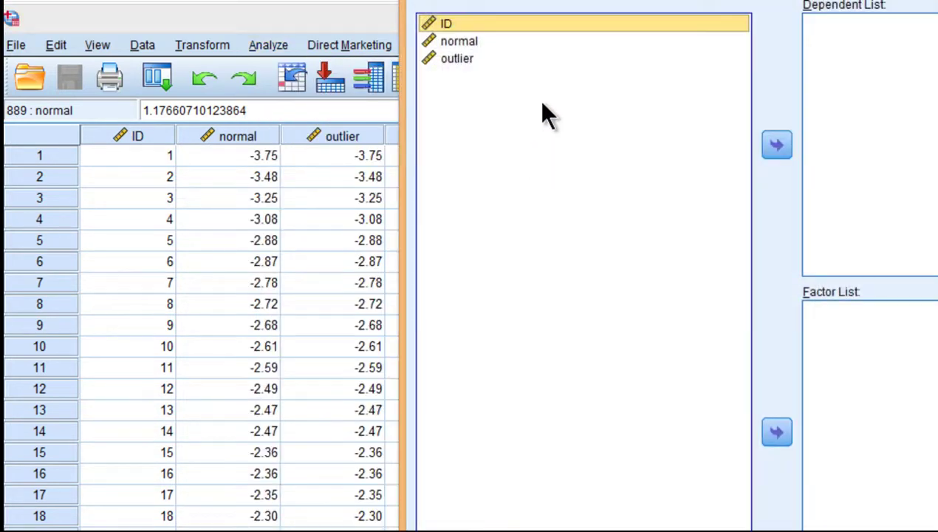
{"action": "left_click", "coordinate": [467, 41]}
{"action": "left_click_drag", "start_coordinate": [552, 2], "coordinate": [350, 40]}
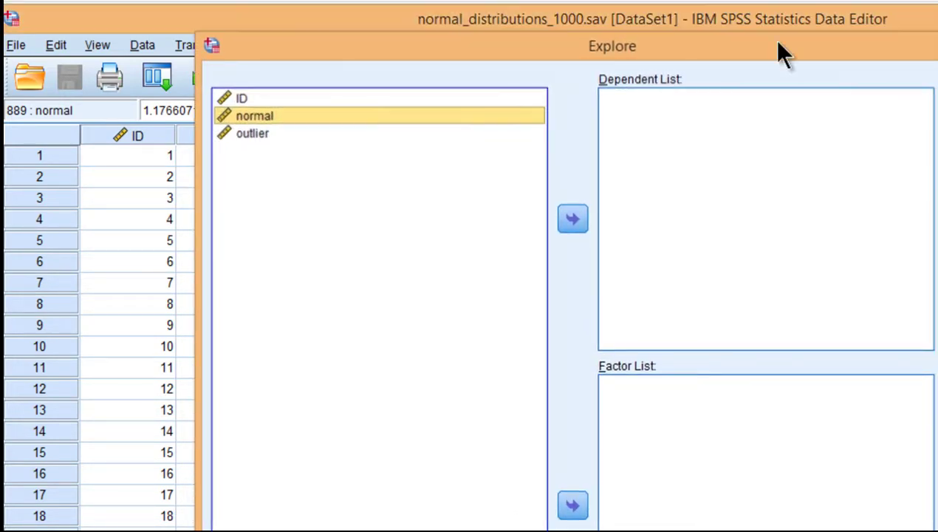
{"action": "key", "text": "Escape"}
Step: Reopen Explore and add normal to the Dependent List
{"action": "left_click", "coordinate": [260, 49]}
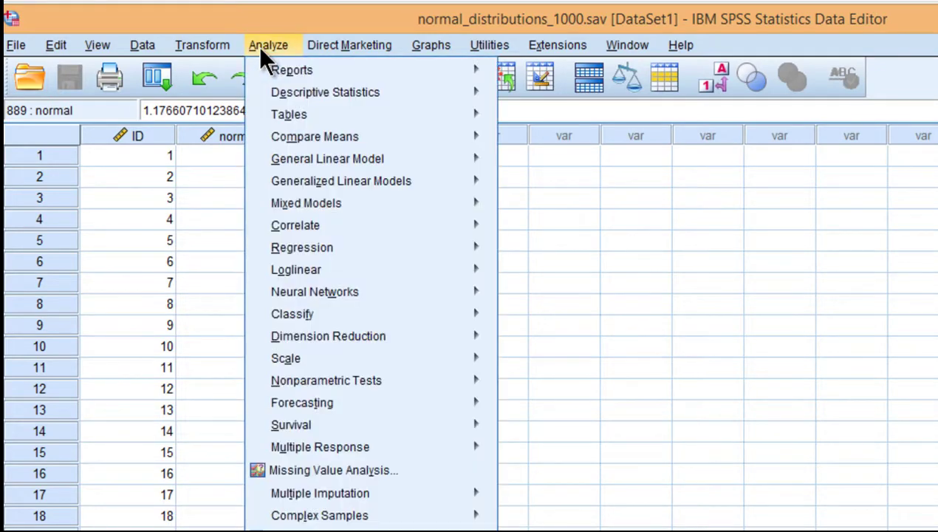
{"action": "mouse_move", "coordinate": [318, 89]}
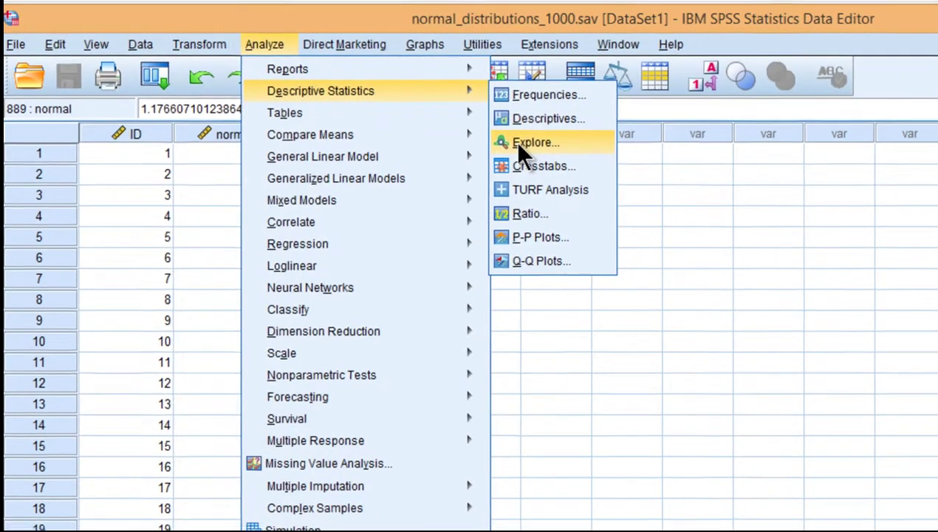
{"action": "left_click", "coordinate": [521, 143]}
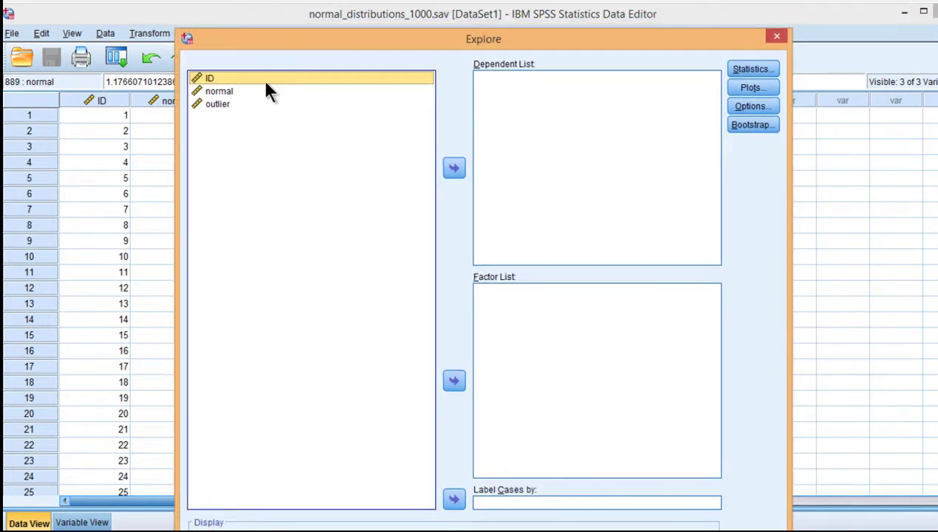
{"action": "left_click", "coordinate": [216, 91]}
{"action": "left_click", "coordinate": [452, 169]}
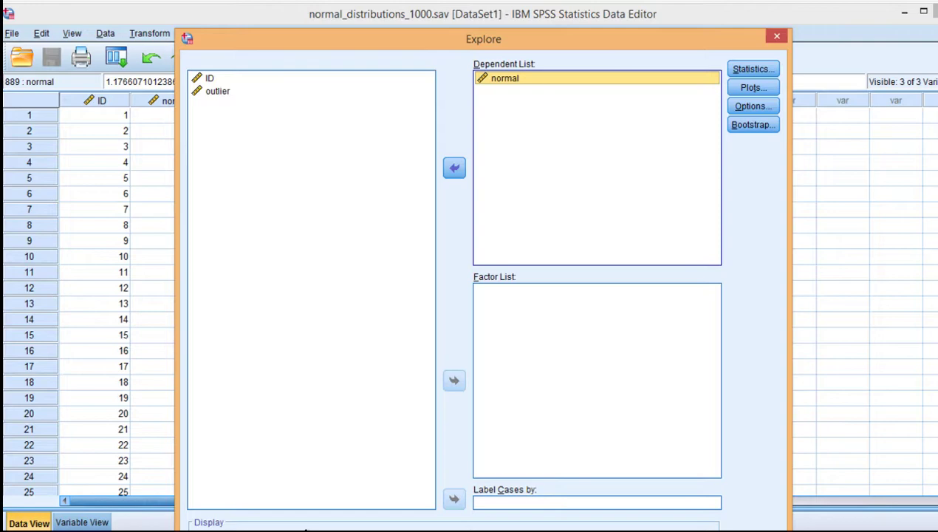
Step: Turn on Outliers in the Explore statistics options
{"action": "left_click", "coordinate": [751, 66]}
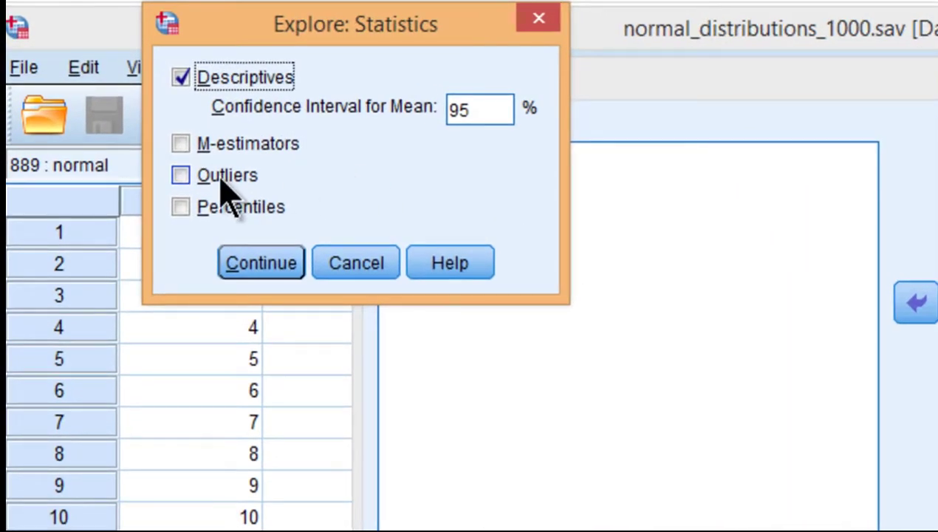
{"action": "left_click", "coordinate": [113, 90]}
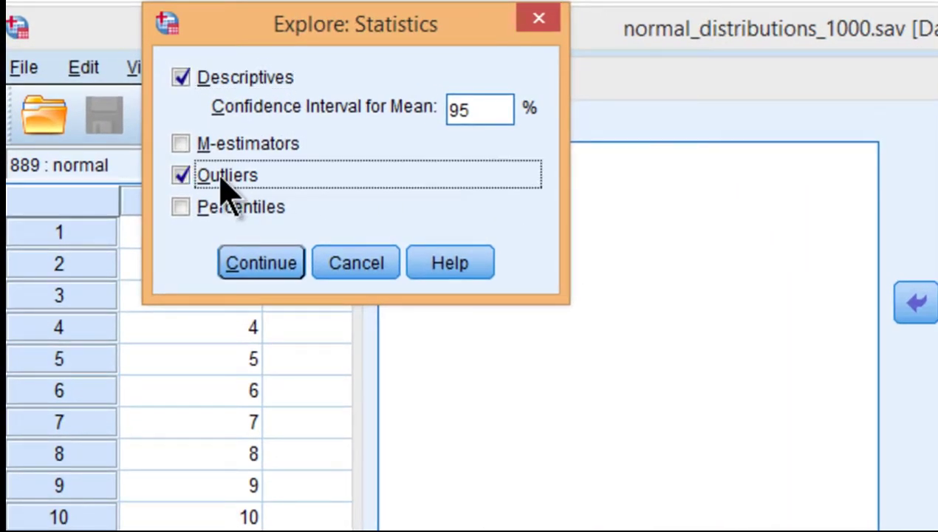
{"action": "left_click", "coordinate": [262, 263]}
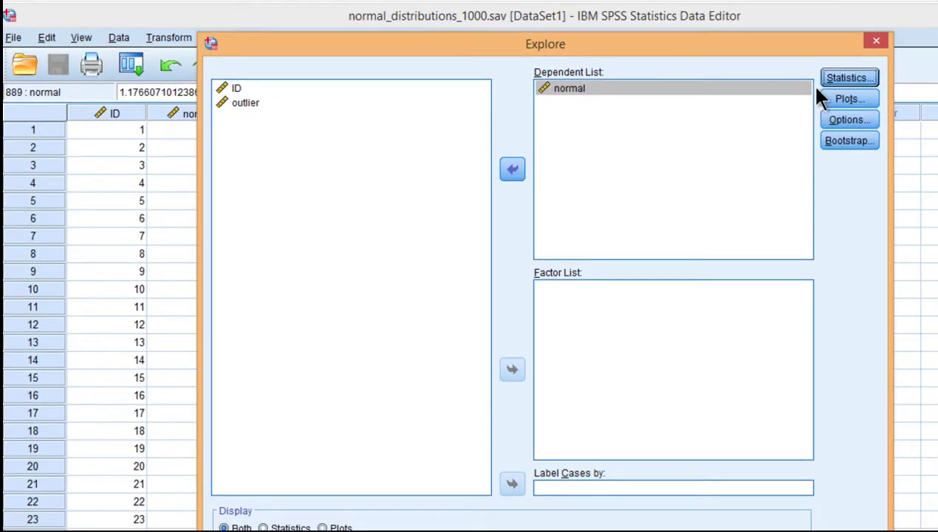
Step: Set Explore plots to a histogram instead of a stem-and-leaf plot
{"action": "left_click", "coordinate": [831, 100]}
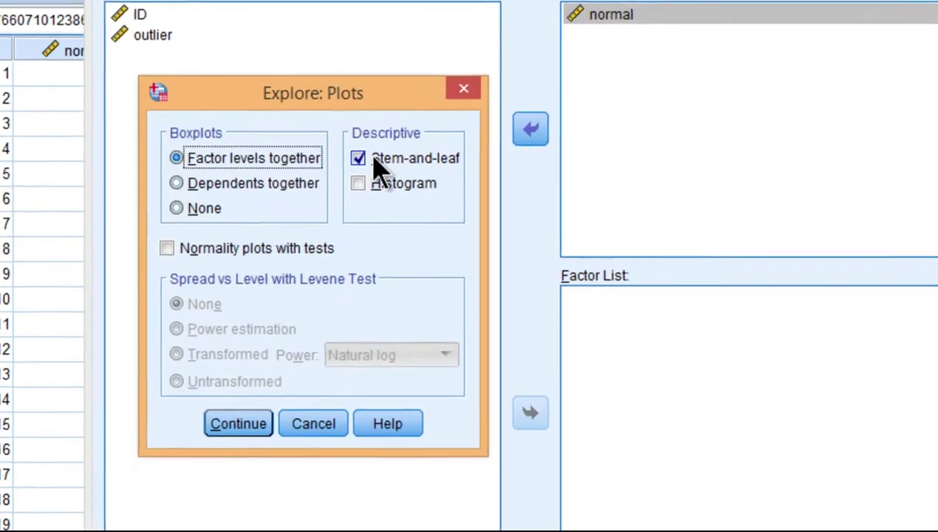
{"action": "left_click", "coordinate": [403, 190]}
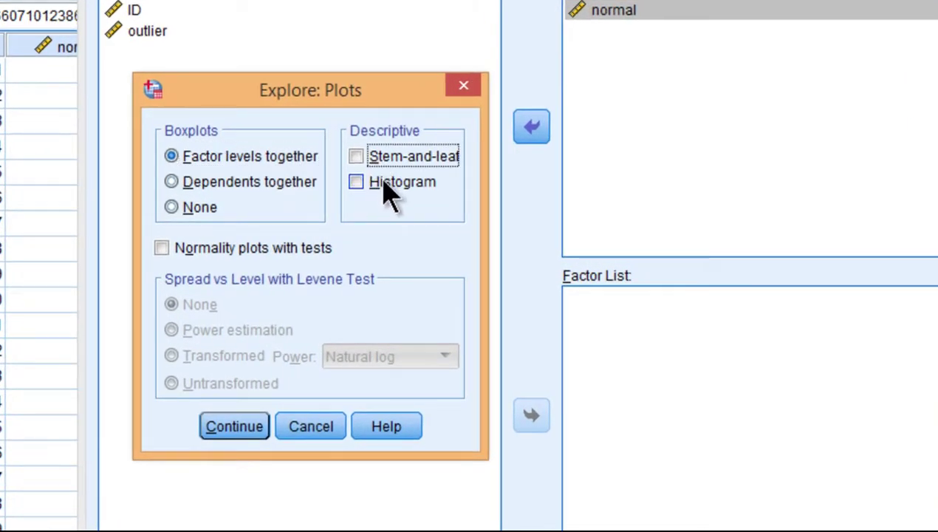
{"action": "left_click", "coordinate": [385, 188]}
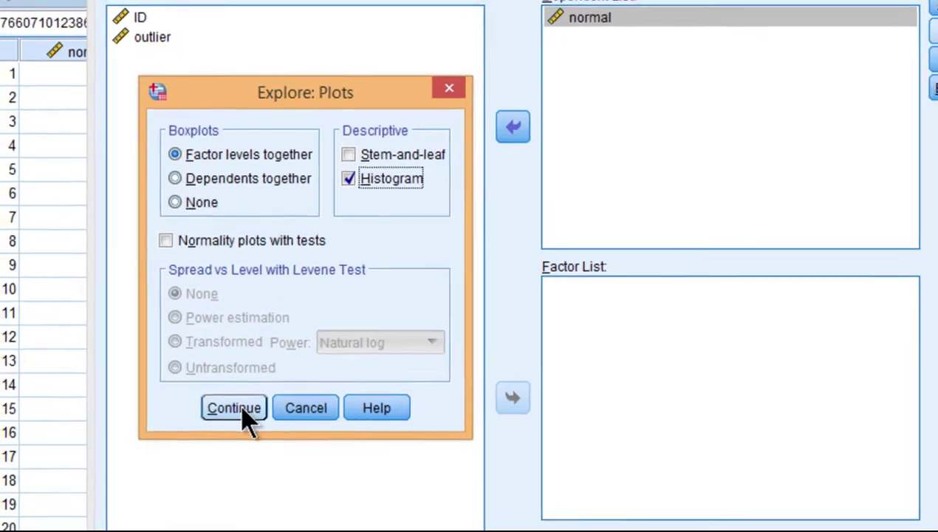
{"action": "left_click", "coordinate": [234, 427]}
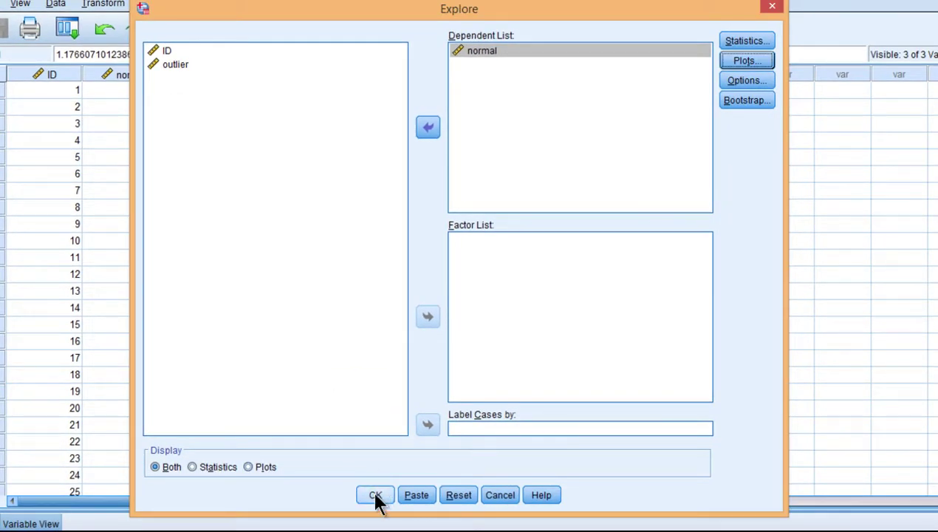
Step: Run Explore on normal and scroll to the Extreme Values table listing cases 1000 and 1
{"action": "left_click", "coordinate": [376, 496]}
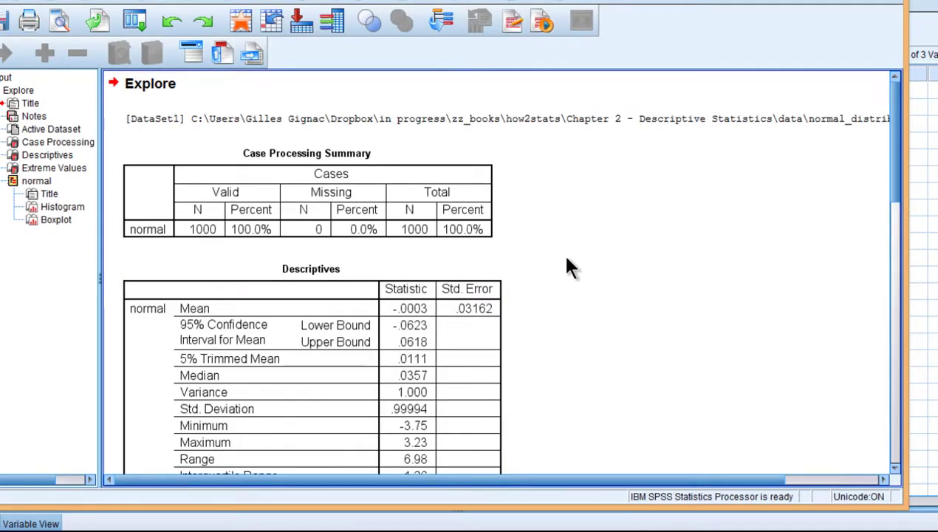
{"action": "scroll", "coordinate": [567, 259], "scroll_direction": "down", "scroll_amount": 5}
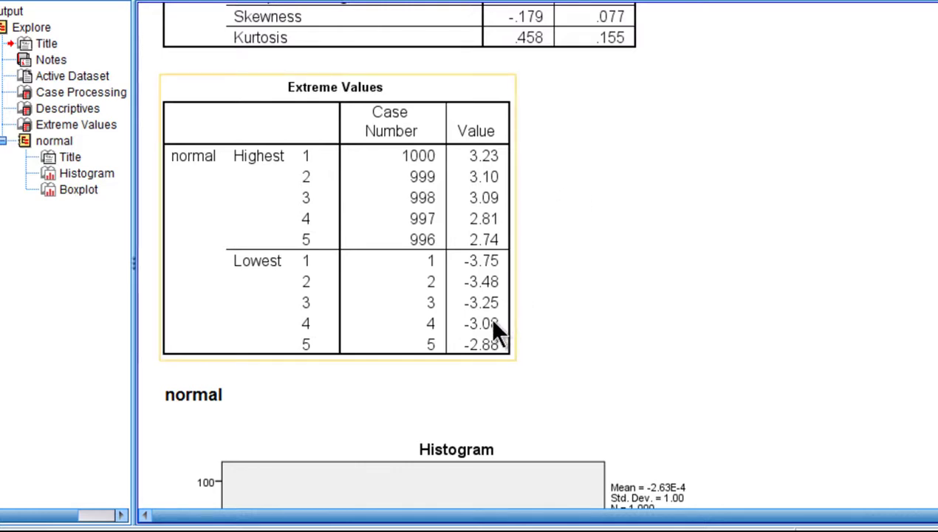
{"action": "scroll", "coordinate": [662, 381], "scroll_direction": "down", "scroll_amount": 10}
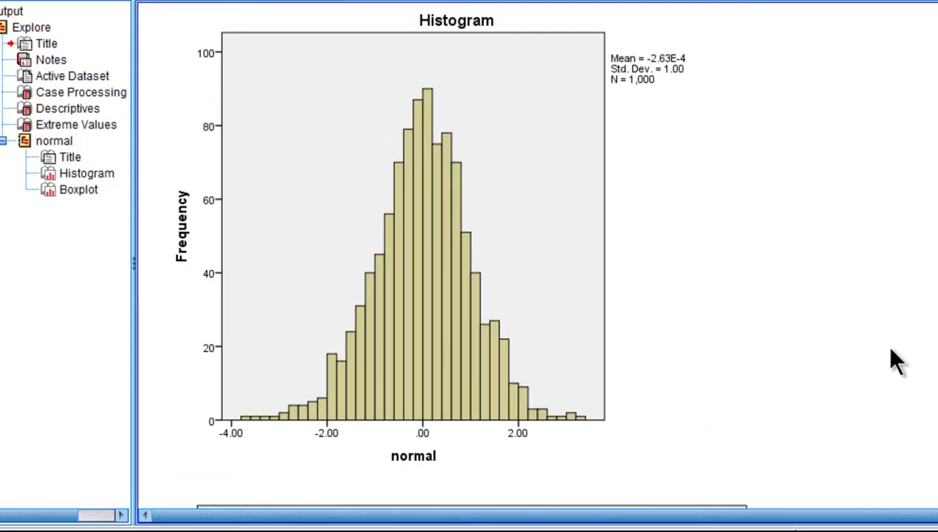
{"action": "scroll", "coordinate": [891, 350], "scroll_direction": "up", "scroll_amount": 5}
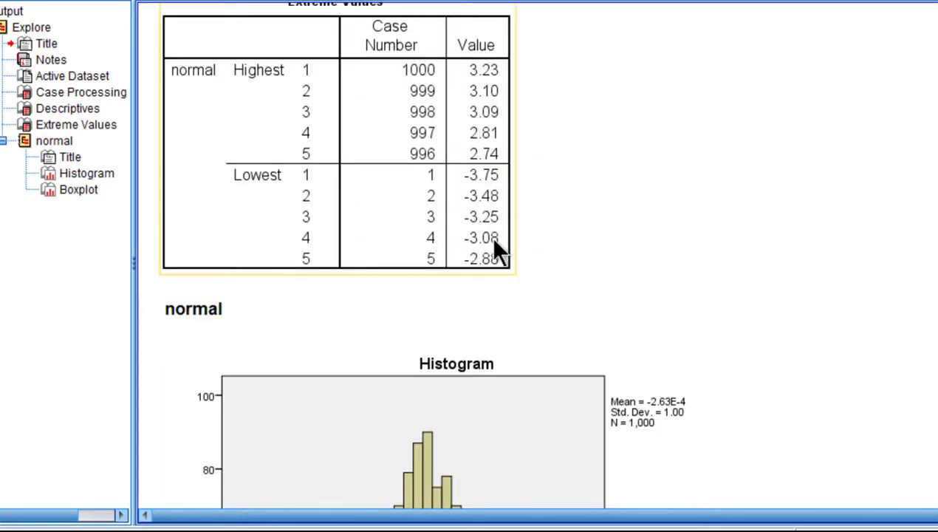
{"action": "scroll", "coordinate": [739, 348], "scroll_direction": "down", "scroll_amount": 4}
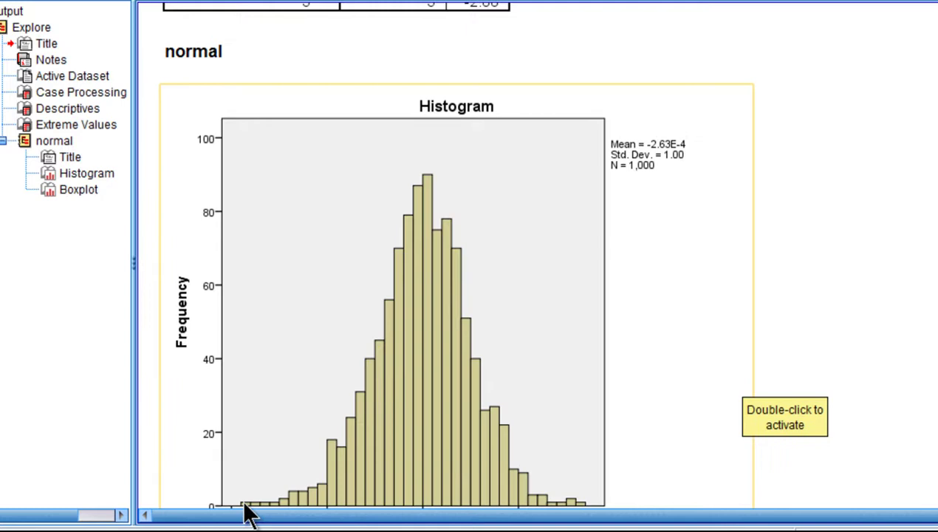
{"action": "scroll", "coordinate": [255, 473], "scroll_direction": "down", "scroll_amount": 1}
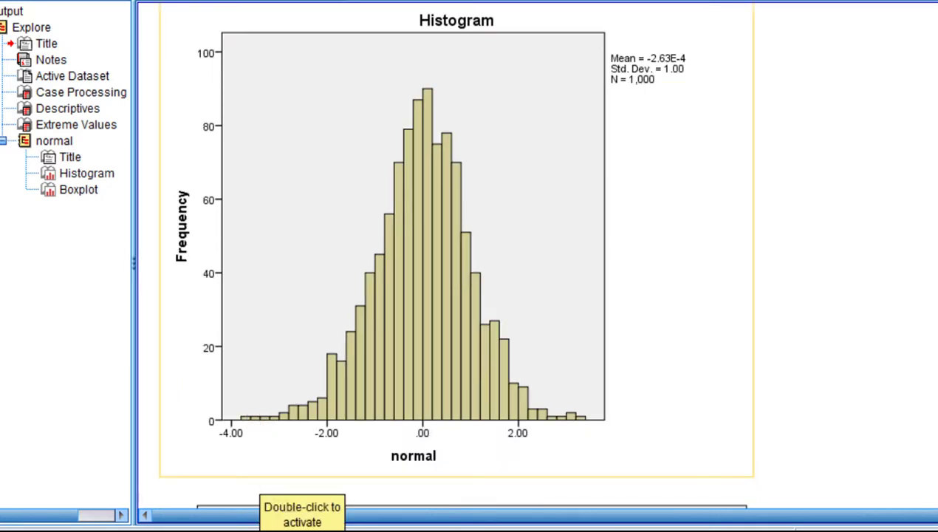
{"action": "scroll", "coordinate": [766, 226], "scroll_direction": "up", "scroll_amount": 5}
{"action": "scroll", "coordinate": [665, 332], "scroll_direction": "down", "scroll_amount": 5}
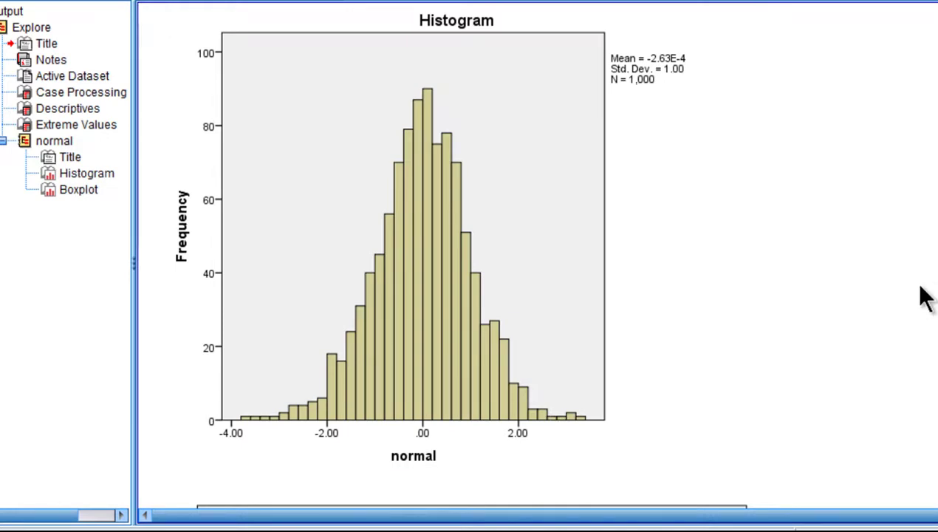
{"action": "scroll", "coordinate": [920, 293], "scroll_direction": "down", "scroll_amount": 4}
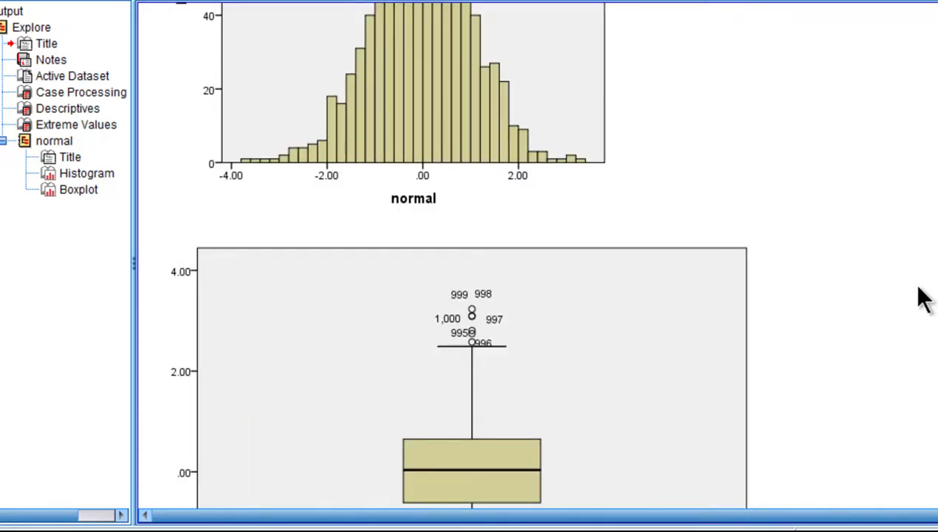
{"action": "scroll", "coordinate": [920, 293], "scroll_direction": "up", "scroll_amount": 9}
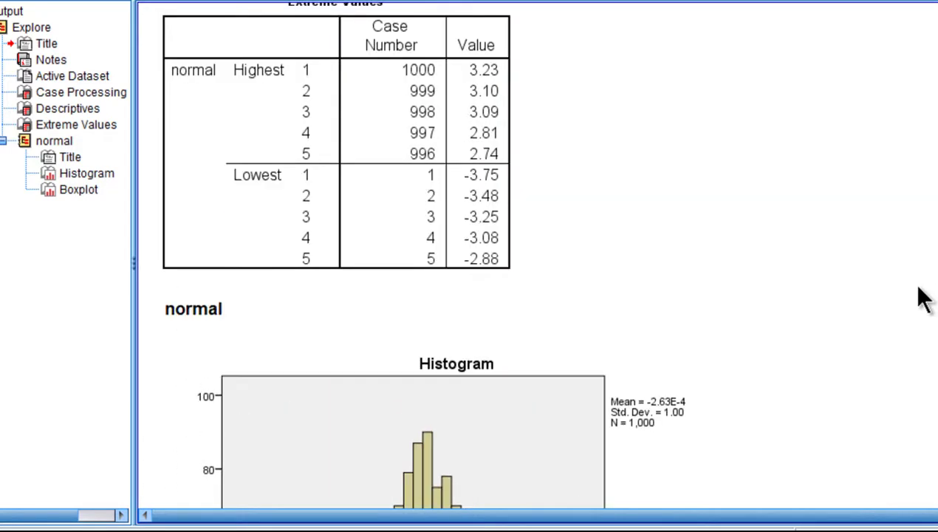
{"action": "left_click", "coordinate": [471, 118]}
{"action": "scroll", "coordinate": [840, 310], "scroll_direction": "down", "scroll_amount": 5}
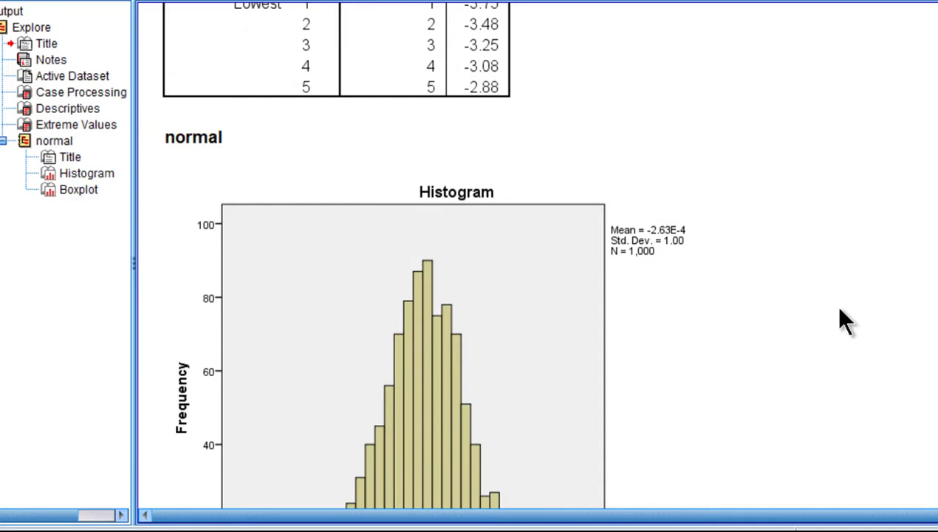
{"action": "scroll", "coordinate": [841, 309], "scroll_direction": "down", "scroll_amount": 5}
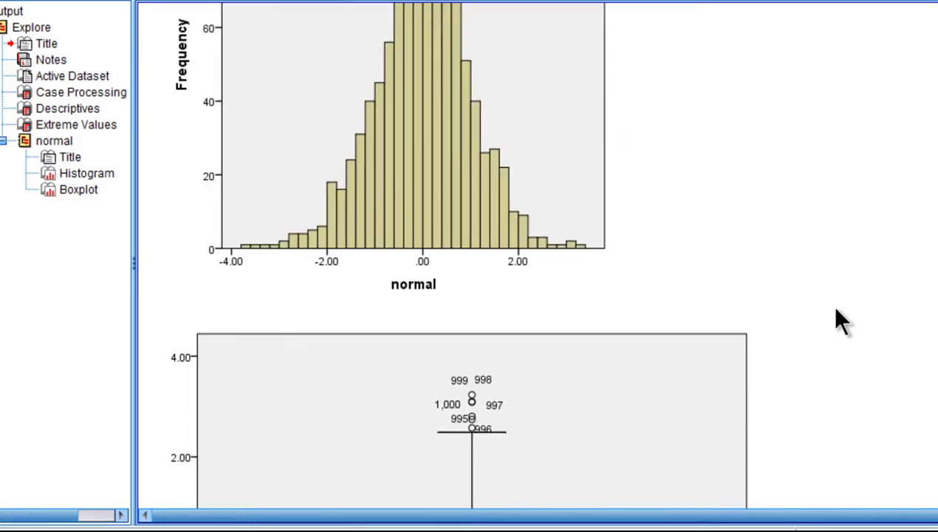
{"action": "scroll", "coordinate": [836, 314], "scroll_direction": "down", "scroll_amount": 5}
{"action": "scroll", "coordinate": [808, 276], "scroll_direction": "down", "scroll_amount": 3}
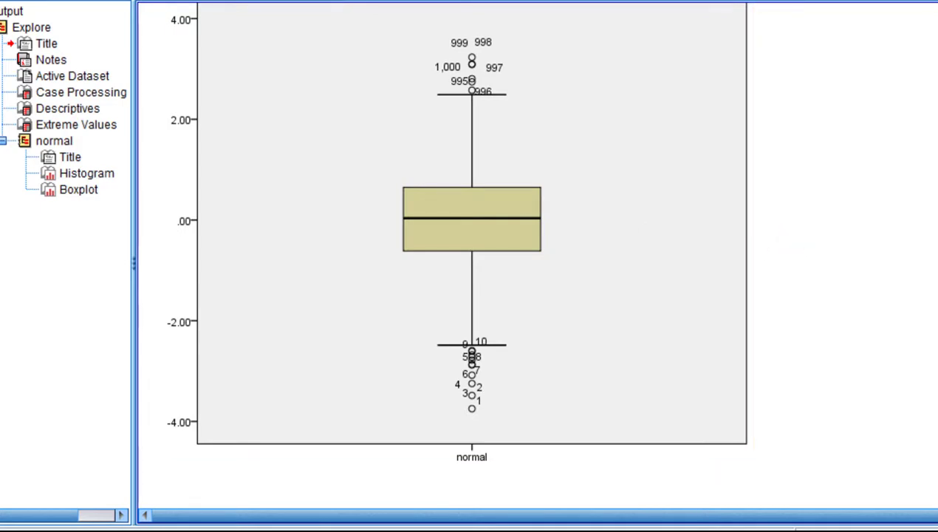
{"action": "scroll", "coordinate": [458, 258], "scroll_direction": "up", "scroll_amount": 2}
{"action": "scroll", "coordinate": [458, 258], "scroll_direction": "down", "scroll_amount": 1}
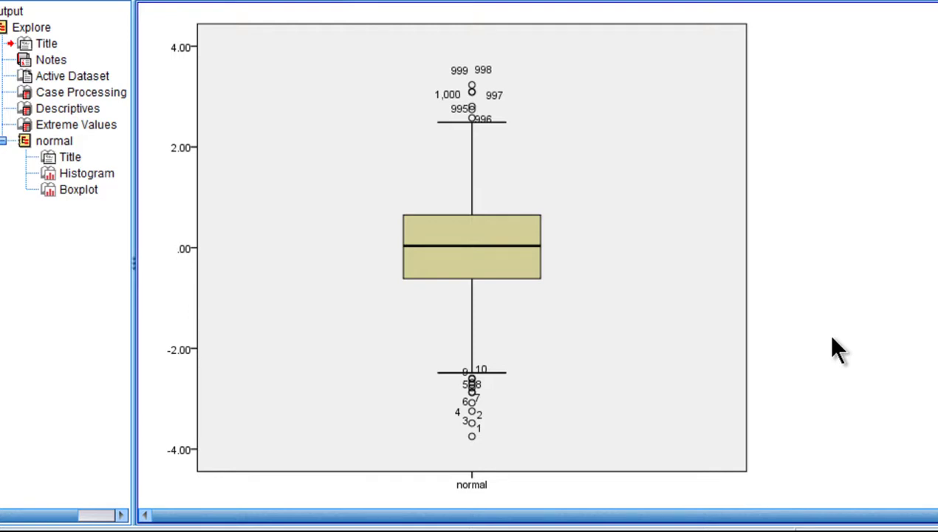
Step: Repeatedly select and deselect the normal boxplot chart to point out its outliers
{"action": "left_click", "coordinate": [718, 341]}
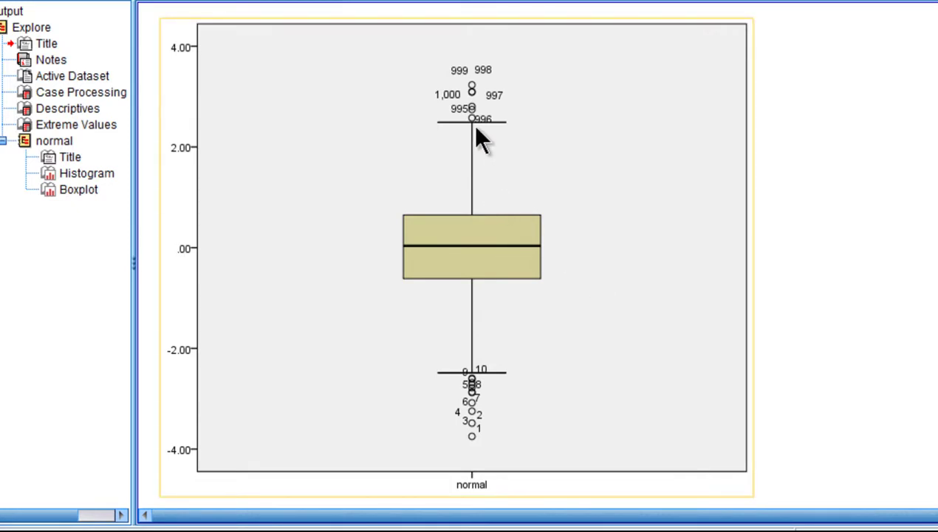
{"action": "left_click", "coordinate": [868, 255]}
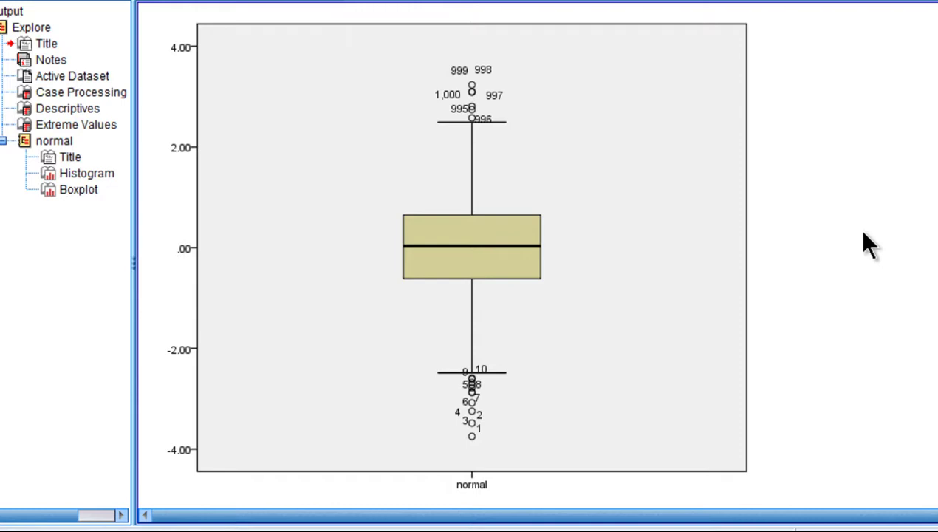
{"action": "left_click", "coordinate": [498, 143]}
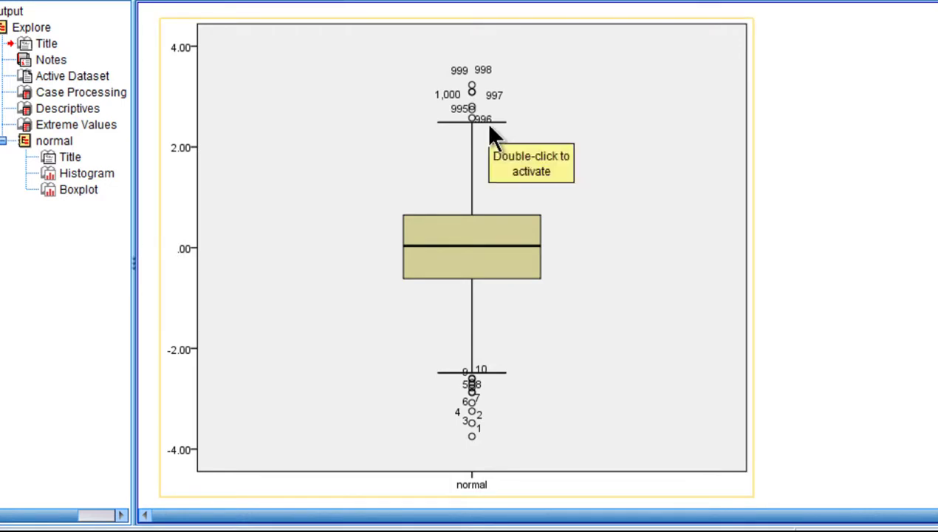
{"action": "left_click", "coordinate": [843, 177]}
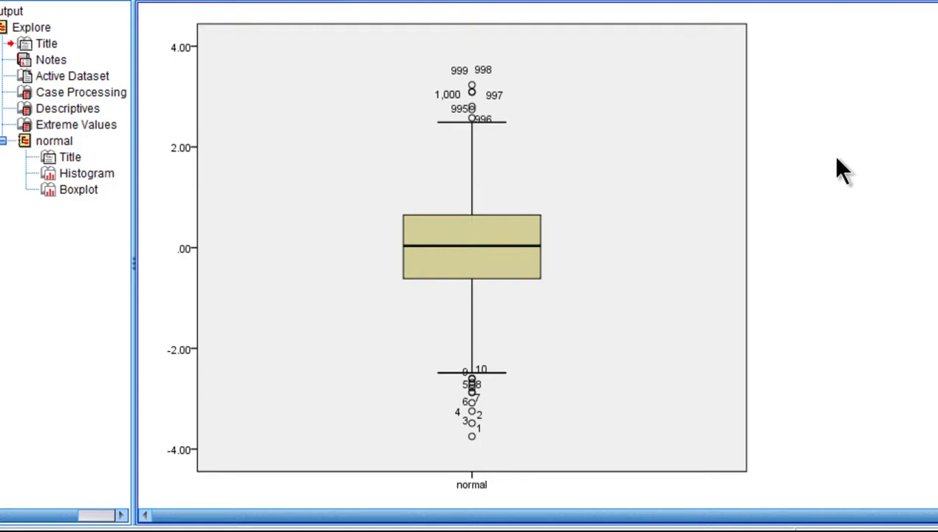
{"action": "left_click", "coordinate": [620, 356]}
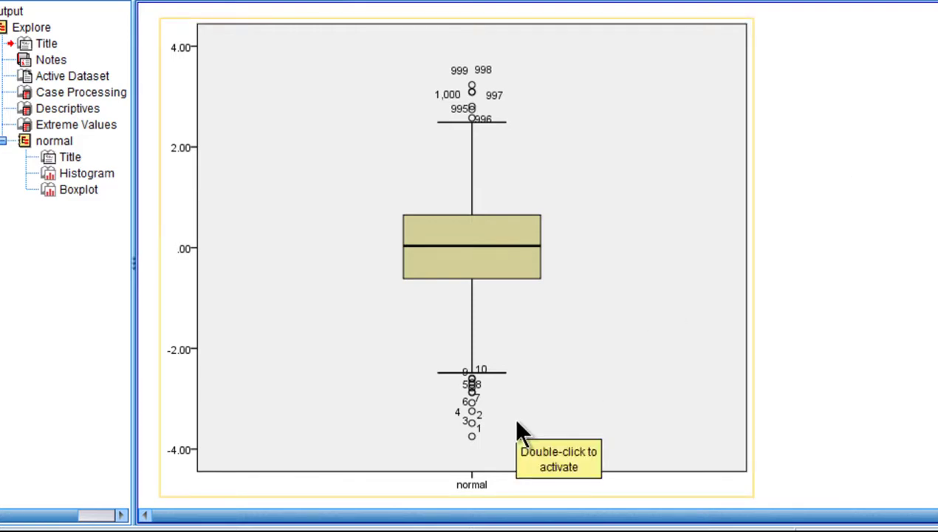
{"action": "left_click", "coordinate": [917, 426]}
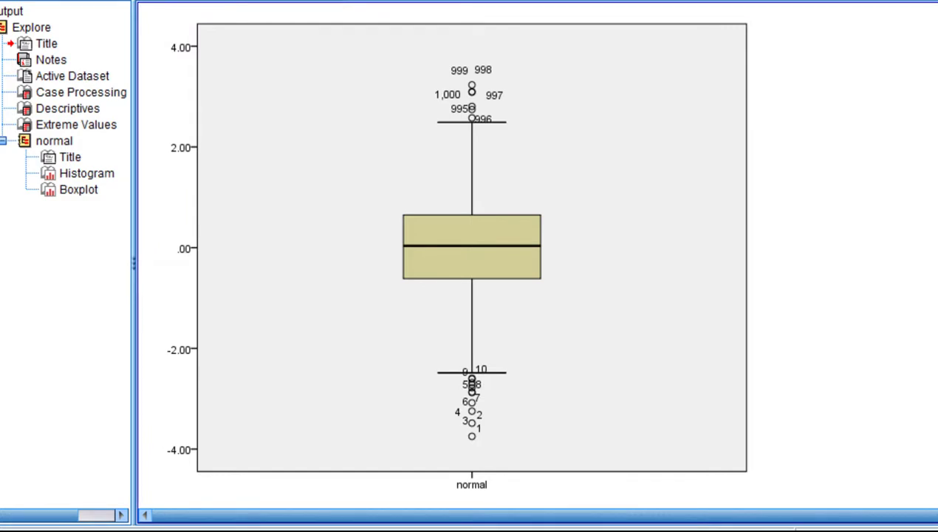
{"action": "left_click", "coordinate": [514, 473]}
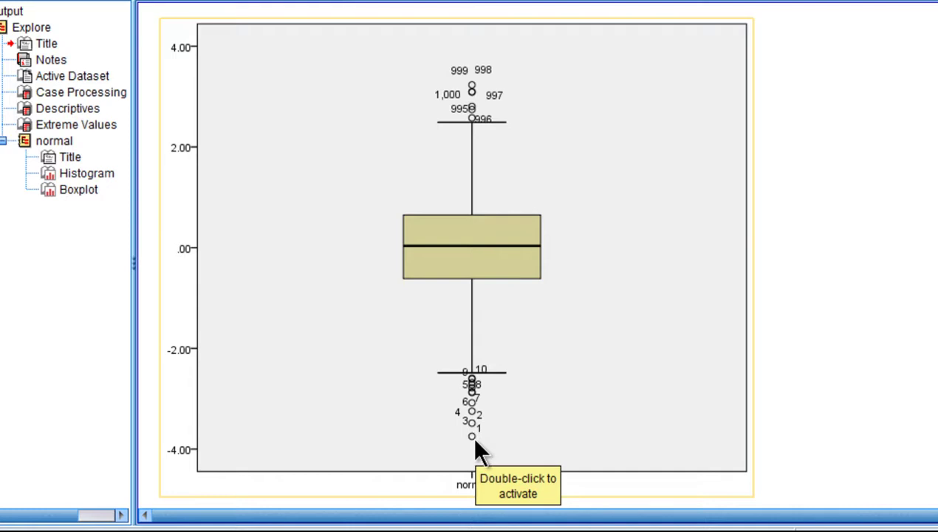
{"action": "left_click", "coordinate": [889, 401]}
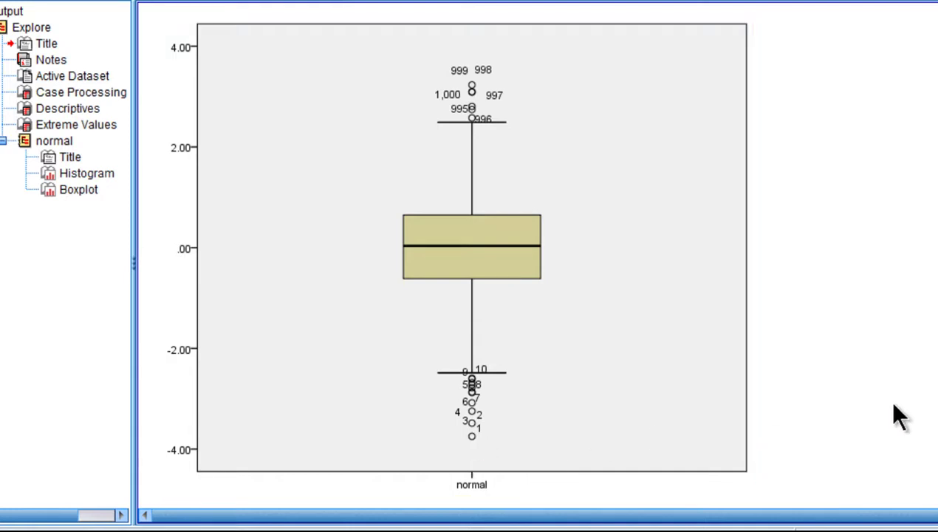
{"action": "left_click", "coordinate": [547, 437]}
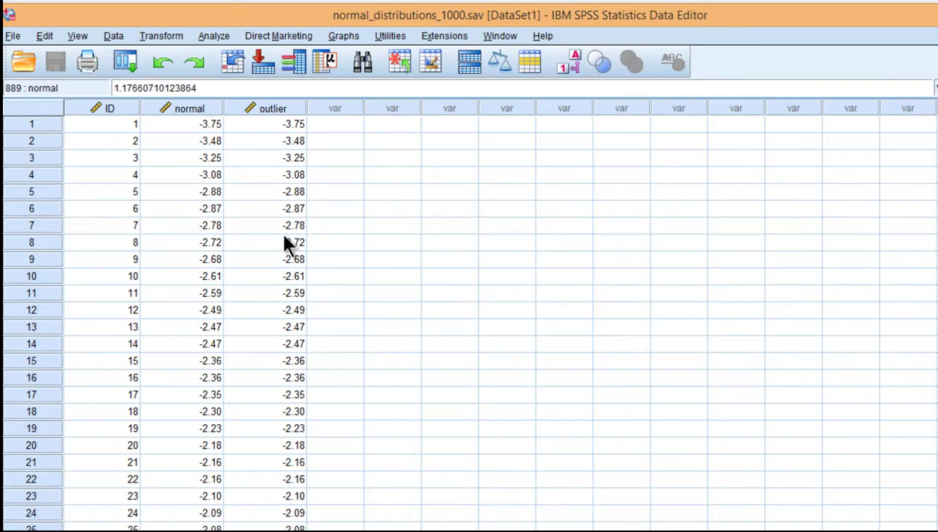
Step: Scroll to row 1000 and compare its normal value 3.23 with its outlier value 4.45
{"action": "scroll", "coordinate": [285, 244], "scroll_direction": "down", "scroll_amount": 13}
{"action": "scroll", "coordinate": [287, 253], "scroll_direction": "down", "scroll_amount": 4}
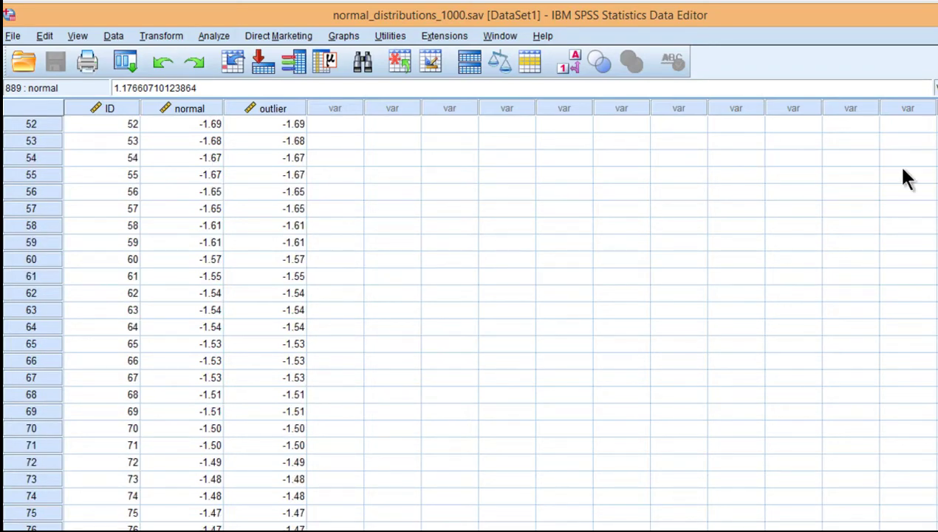
{"action": "scroll", "coordinate": [467, 321], "scroll_direction": "down", "scroll_amount": 20}
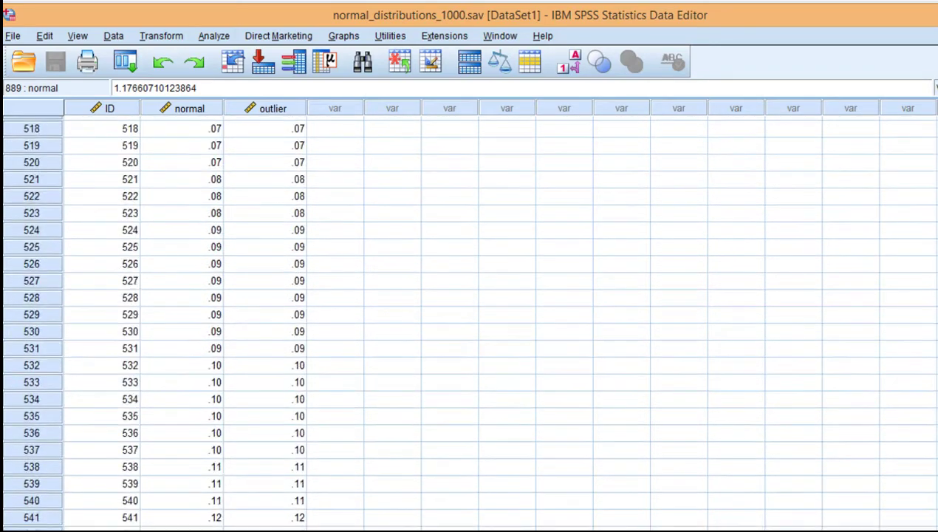
{"action": "scroll", "coordinate": [393, 315], "scroll_direction": "down", "scroll_amount": 4}
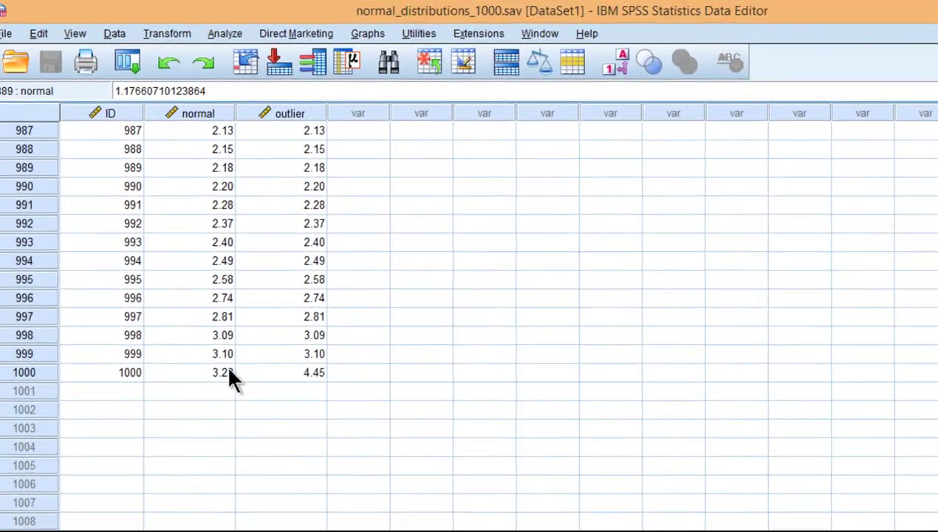
{"action": "left_click", "coordinate": [212, 349]}
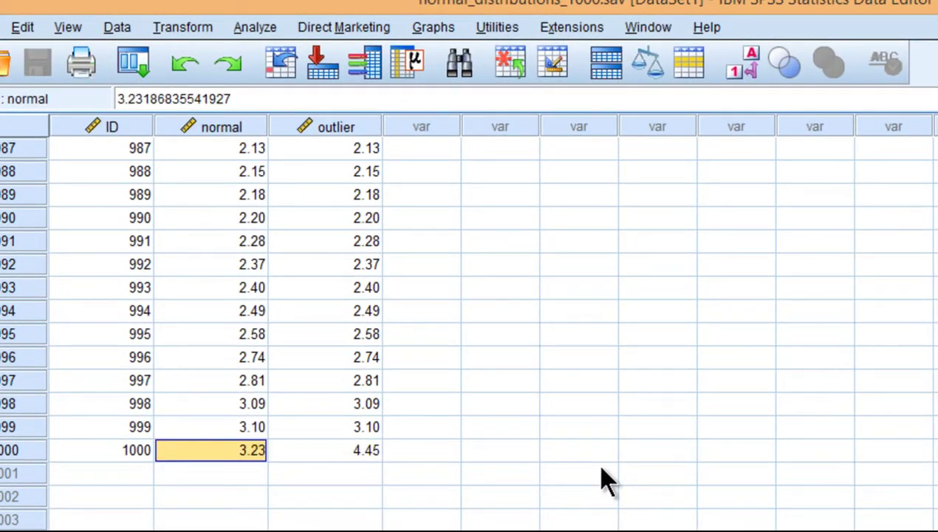
{"action": "key", "text": "Right"}
Step: Compare case 999's normal and outlier values, both 3.10
{"action": "key", "text": "Up"}
{"action": "key", "text": "Left"}
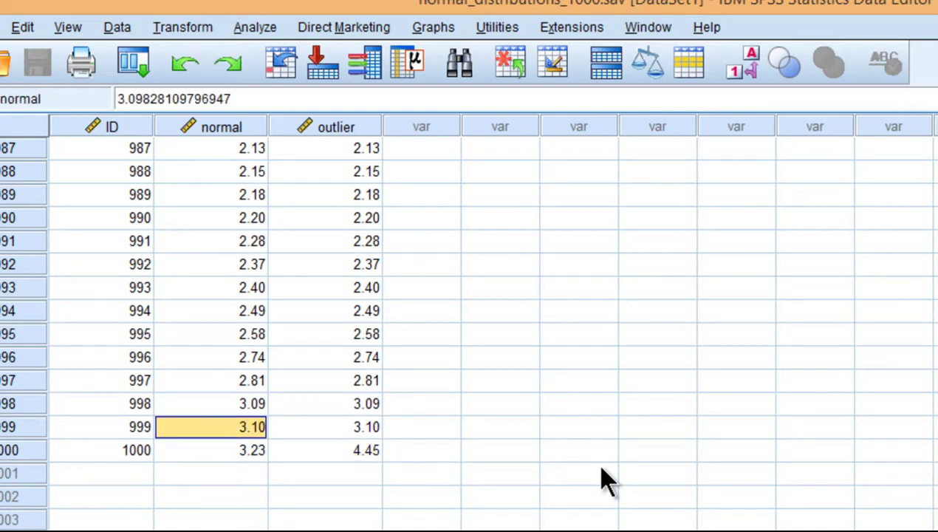
{"action": "key", "text": "Right"}
{"action": "key", "text": "Left"}
{"action": "key", "text": "Right"}
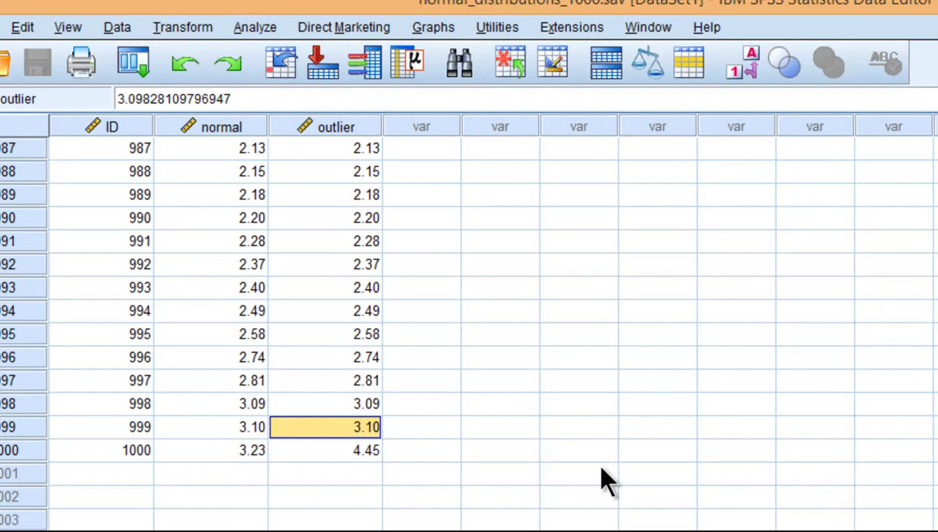
{"action": "key", "text": "Left"}
Step: Check cases 998 (3.09) and 997, then recompare case 1000's 3.23 versus 4.45
{"action": "key", "text": "Up"}
{"action": "key", "text": "Right"}
{"action": "key", "text": "Up"}
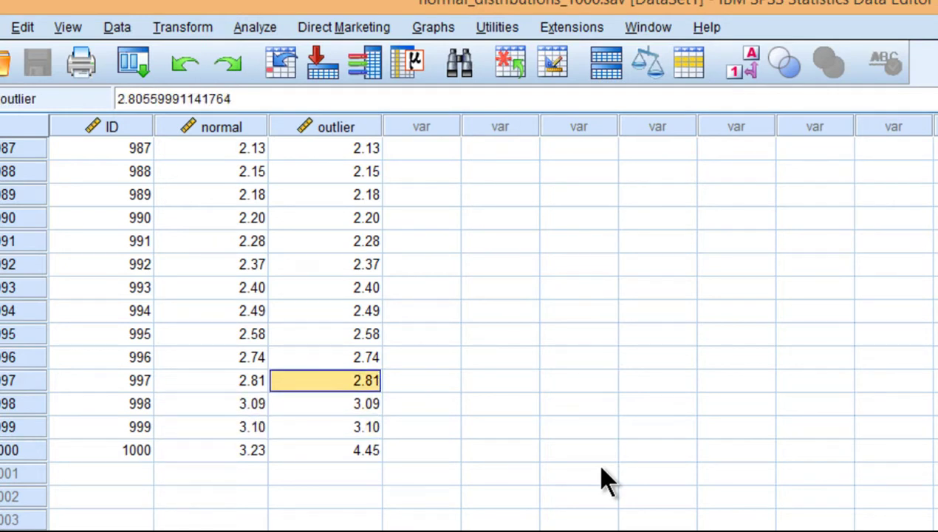
{"action": "key", "text": "Down"}
{"action": "key", "text": "Down"}
{"action": "key", "text": "Down"}
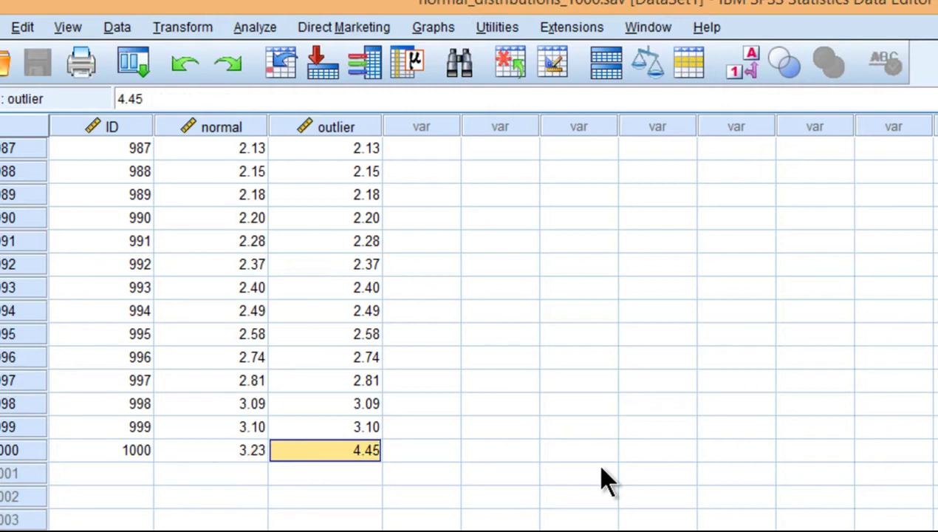
{"action": "key", "text": "Left"}
{"action": "key", "text": "Right"}
Step: Rerun Explore with outlier replacing normal as the only dependent variable
{"action": "left_click", "coordinate": [252, 31]}
{"action": "mouse_move", "coordinate": [425, 83]}
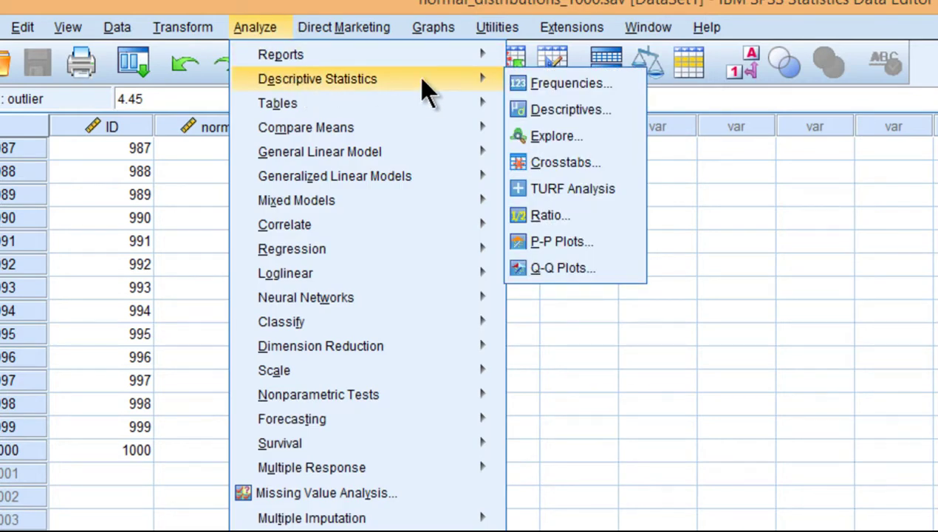
{"action": "left_click", "coordinate": [570, 138]}
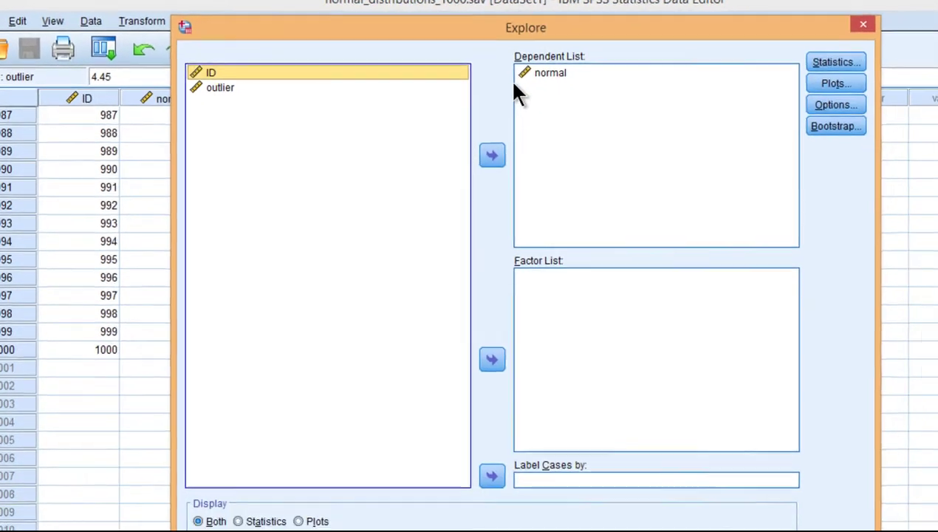
{"action": "left_click", "coordinate": [672, 96]}
{"action": "left_click", "coordinate": [462, 147]}
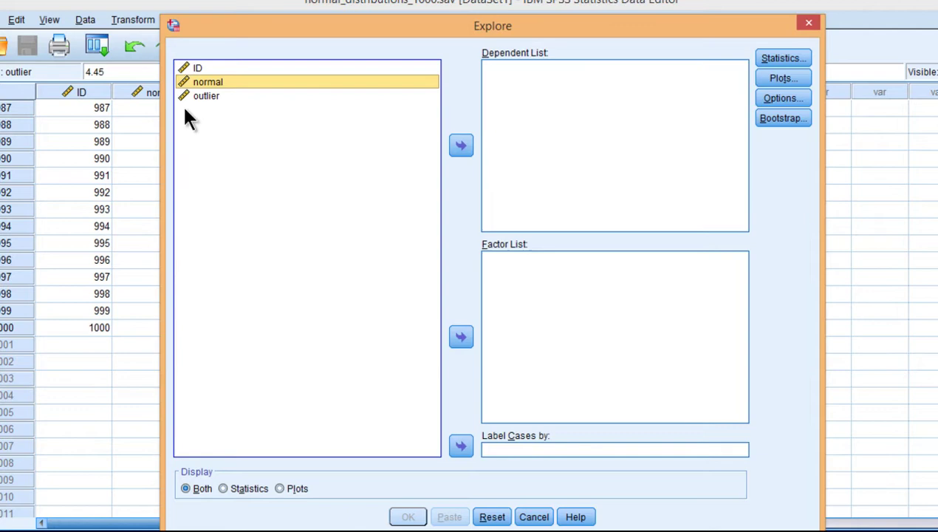
{"action": "left_click", "coordinate": [198, 97]}
{"action": "left_click", "coordinate": [466, 147]}
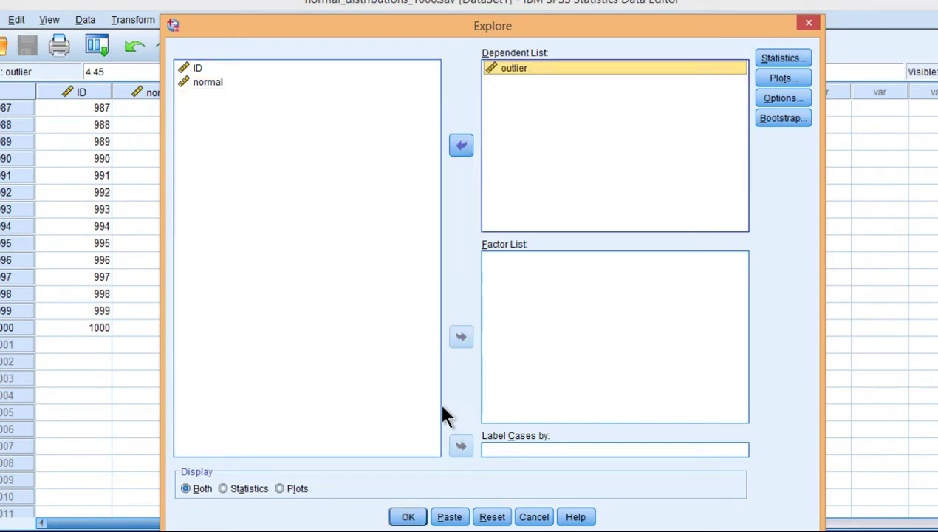
{"action": "left_click", "coordinate": [411, 517]}
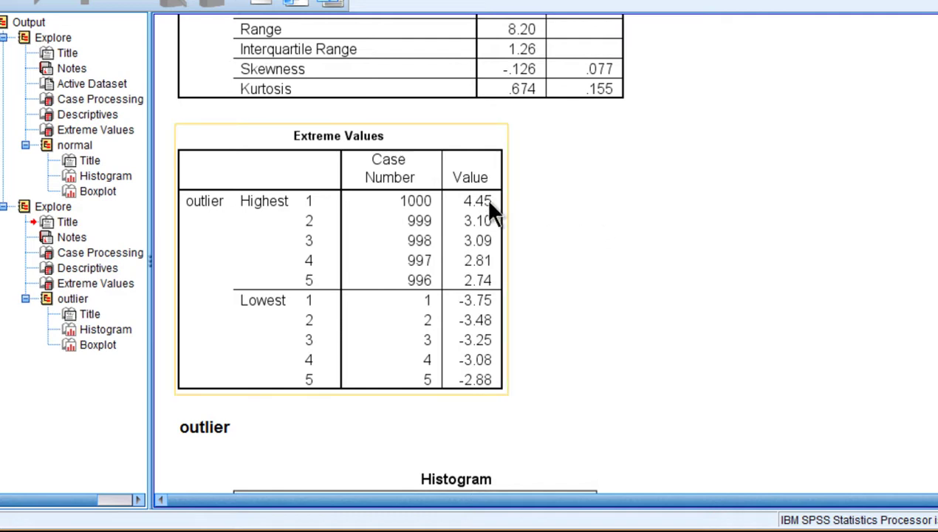
Step: Scroll past the outlier histogram to the boxplot marking case 1000 with an asterisk
{"action": "scroll", "coordinate": [667, 285], "scroll_direction": "down", "scroll_amount": 10}
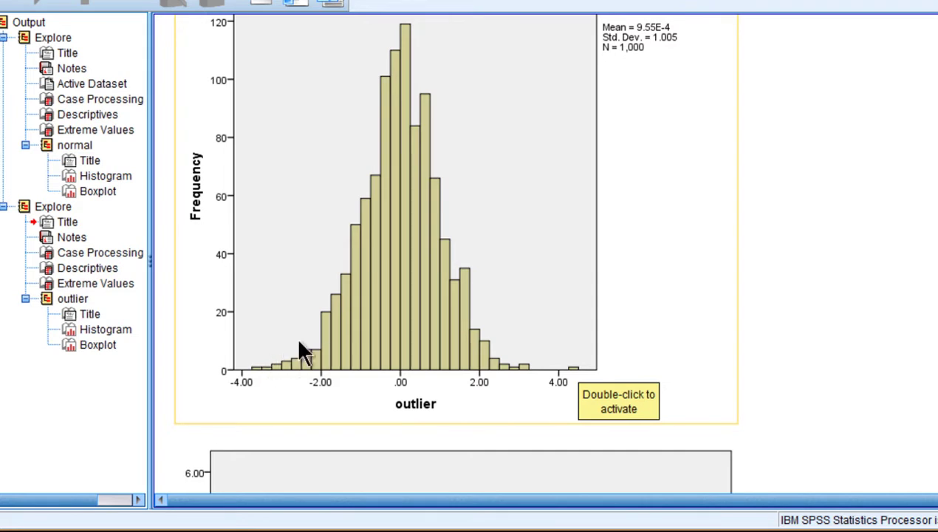
{"action": "scroll", "coordinate": [890, 300], "scroll_direction": "down", "scroll_amount": 10}
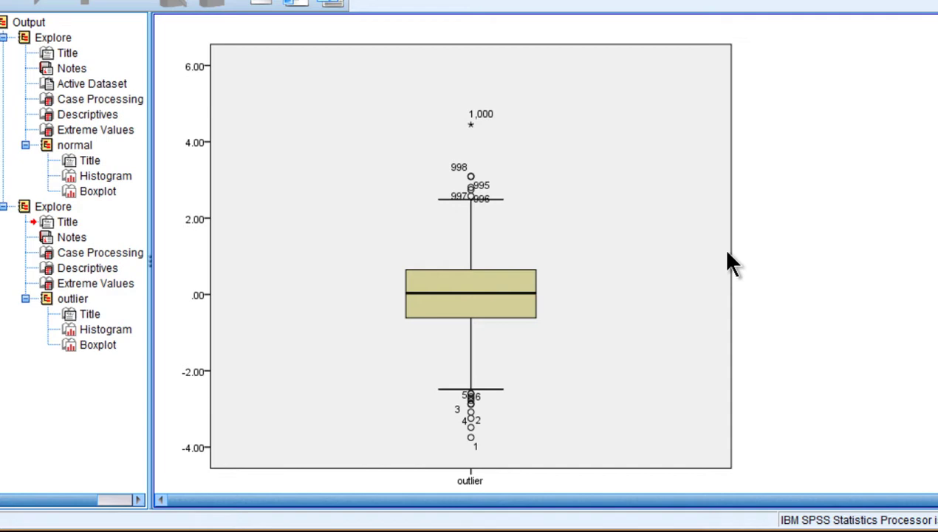
Step: Select the outlier boxplot, then scroll between it and the Extreme Values table showing case 1000 at 4.45
{"action": "left_click", "coordinate": [528, 176]}
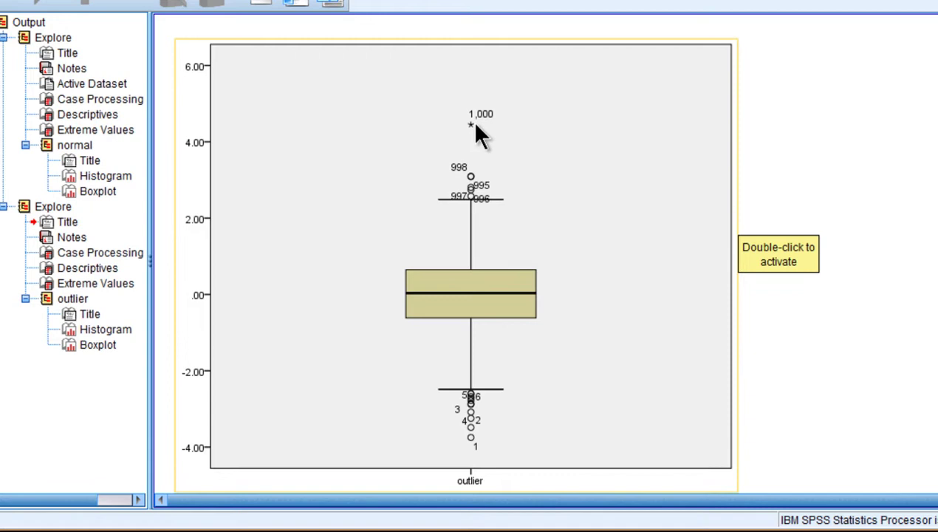
{"action": "scroll", "coordinate": [476, 128], "scroll_direction": "up", "scroll_amount": 15}
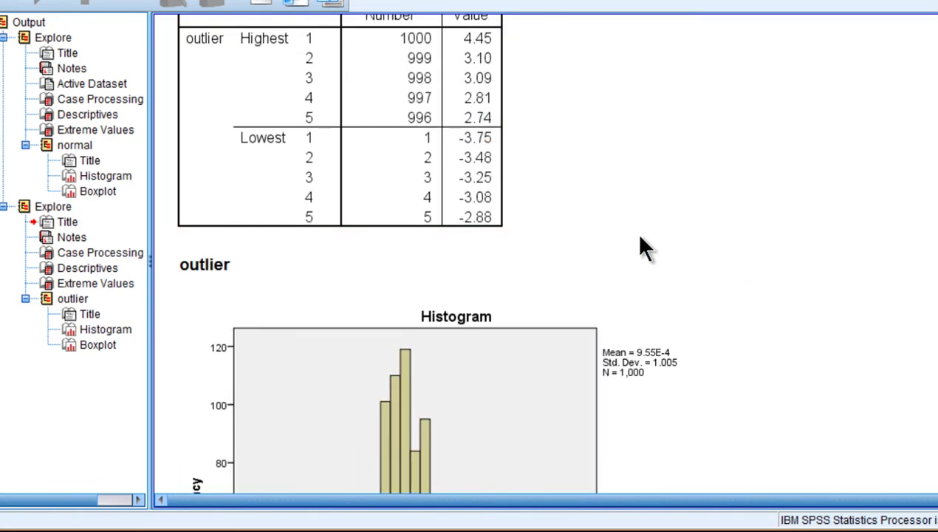
{"action": "scroll", "coordinate": [702, 303], "scroll_direction": "down", "scroll_amount": 10}
{"action": "scroll", "coordinate": [707, 304], "scroll_direction": "down", "scroll_amount": 5}
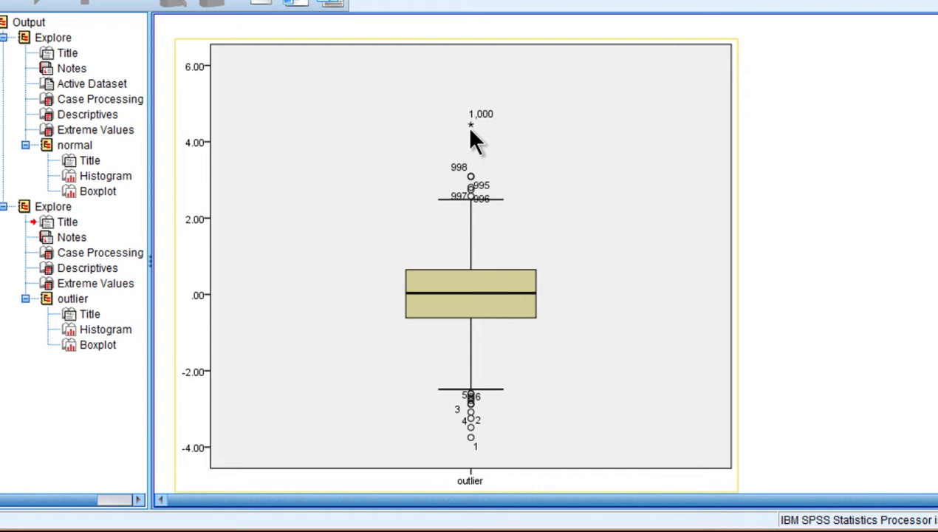
{"action": "scroll", "coordinate": [624, 241], "scroll_direction": "up", "scroll_amount": 12}
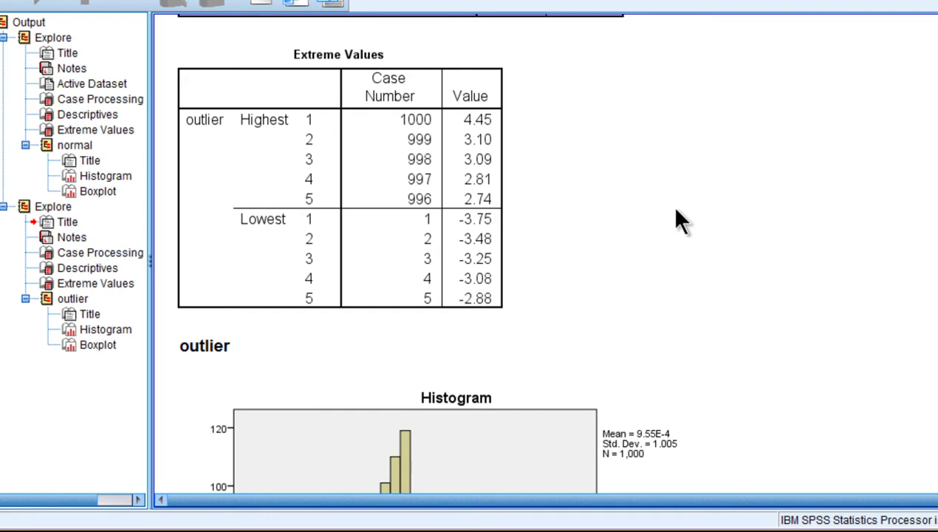
Step: Scroll down from the Extreme Values table through the outlier histogram toward the boxplot
{"action": "scroll", "coordinate": [761, 248], "scroll_direction": "down", "scroll_amount": 5}
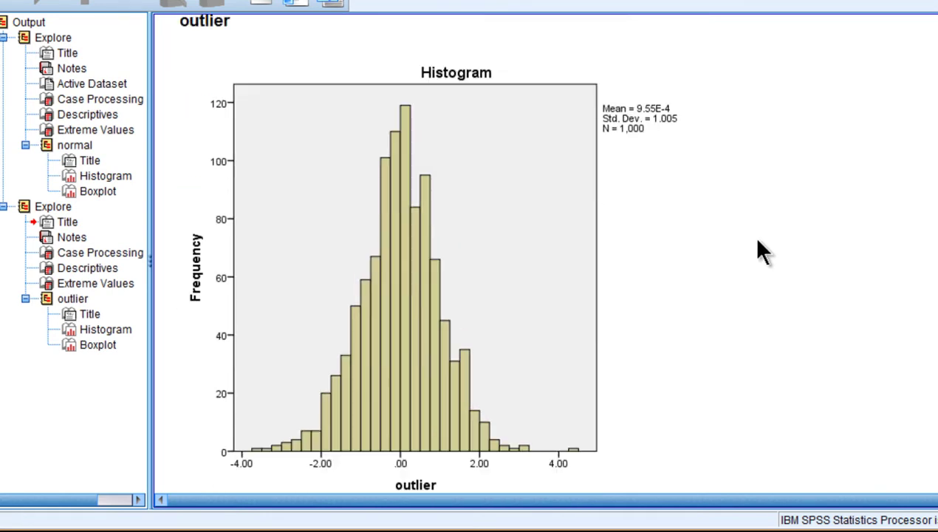
{"action": "scroll", "coordinate": [759, 241], "scroll_direction": "down", "scroll_amount": 5}
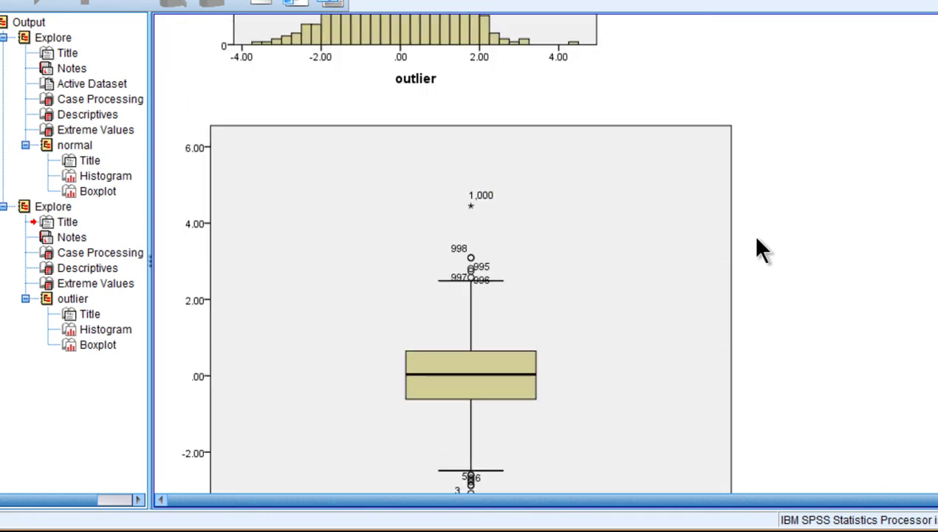